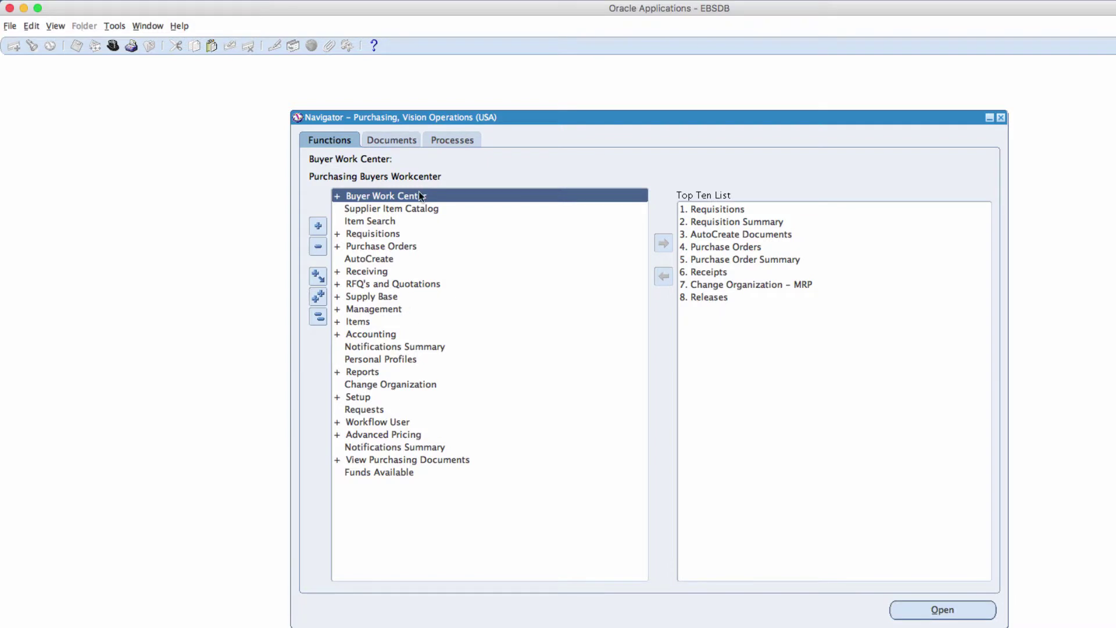
Expand Buyer Work Center in the Navigator and go to its Suppliers function.
double_click(366, 196)
click(390, 210)
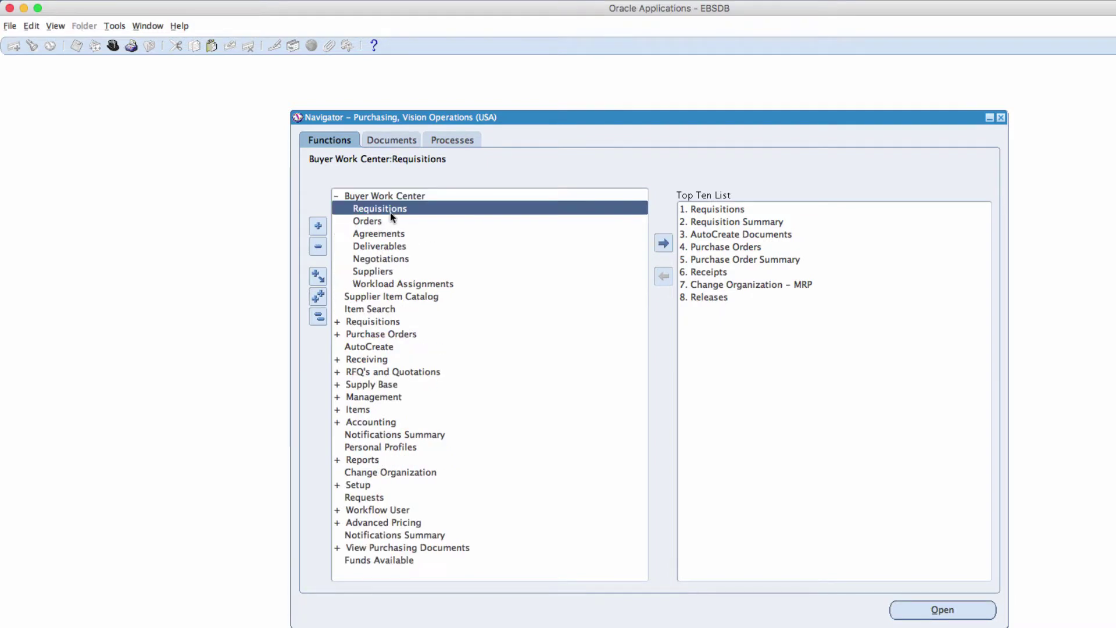
click(372, 272)
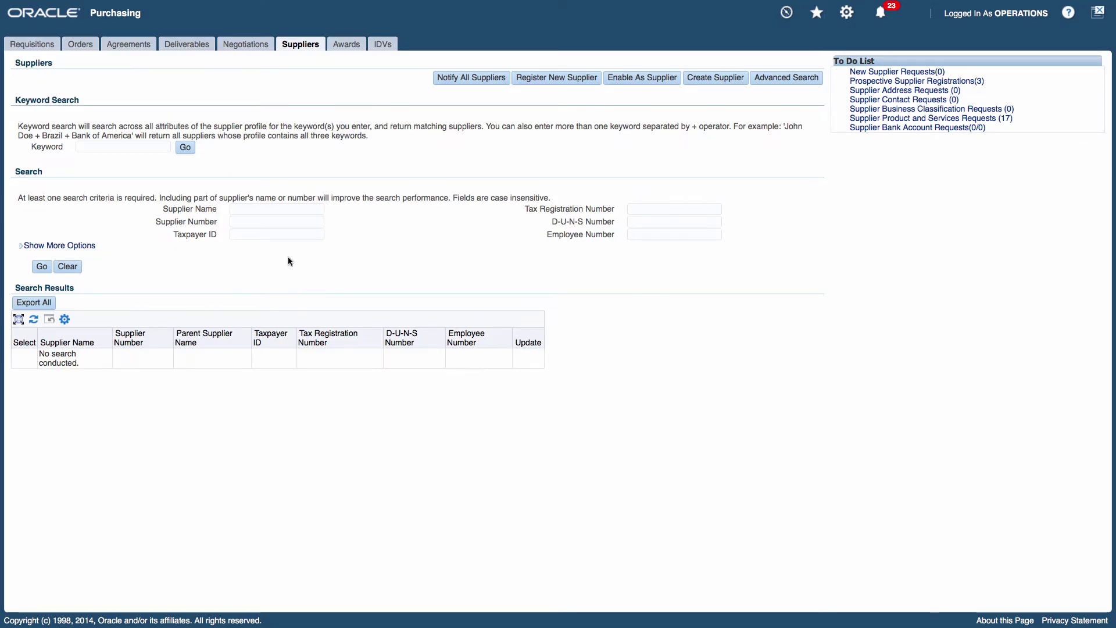
Search suppliers by the name EYE BM SERVICES with more options shown, finding no match.
click(234, 208)
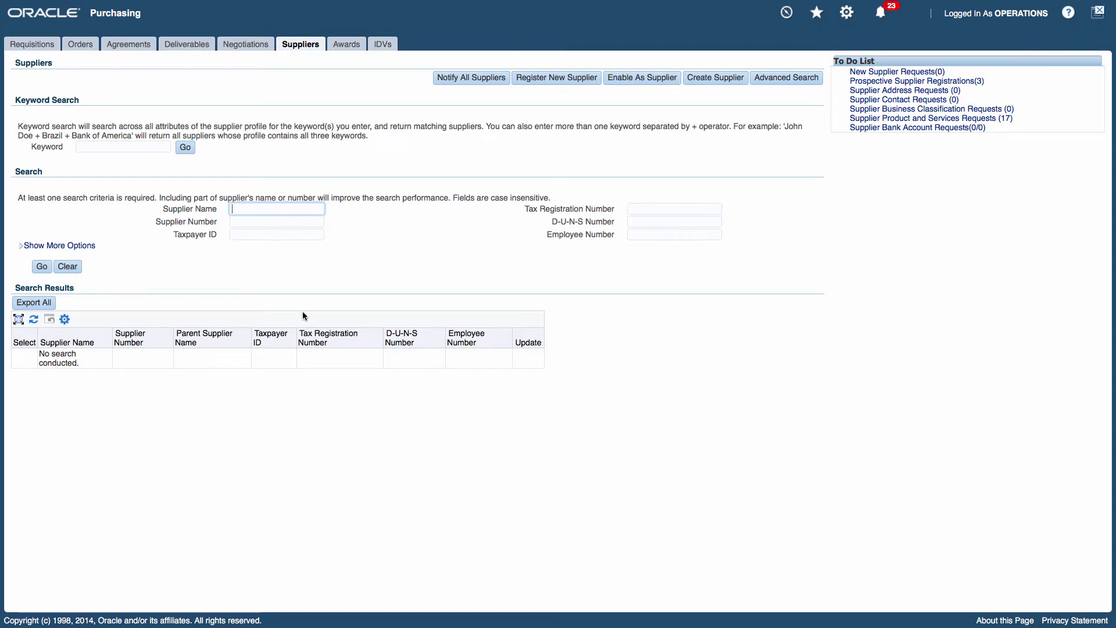
key(ctrl+plus)
text(E)
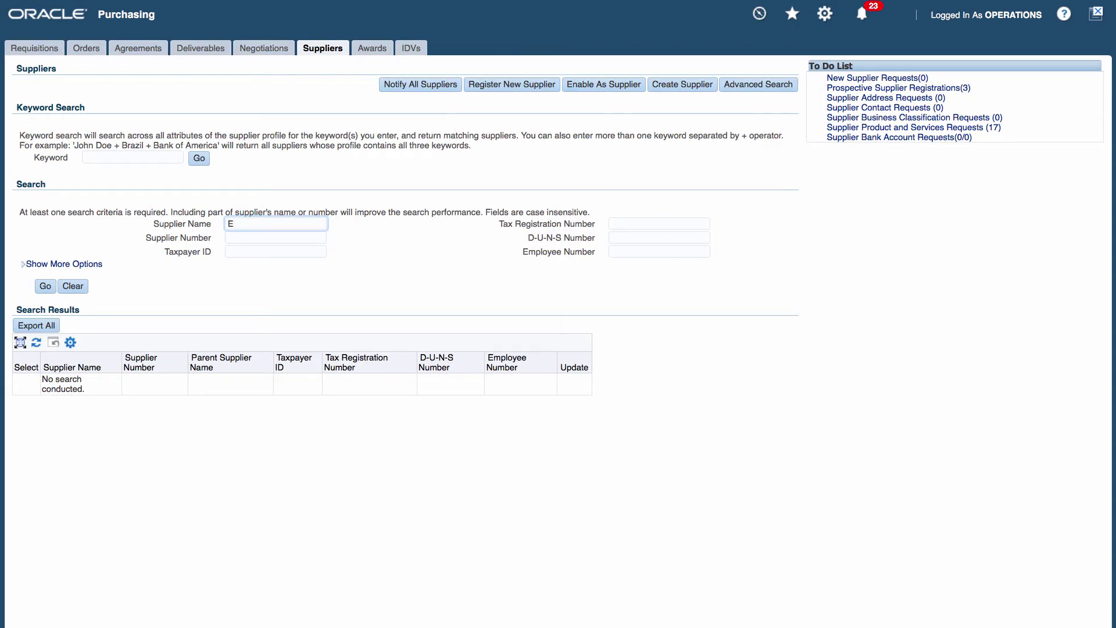
text(YE BM SERVICES)
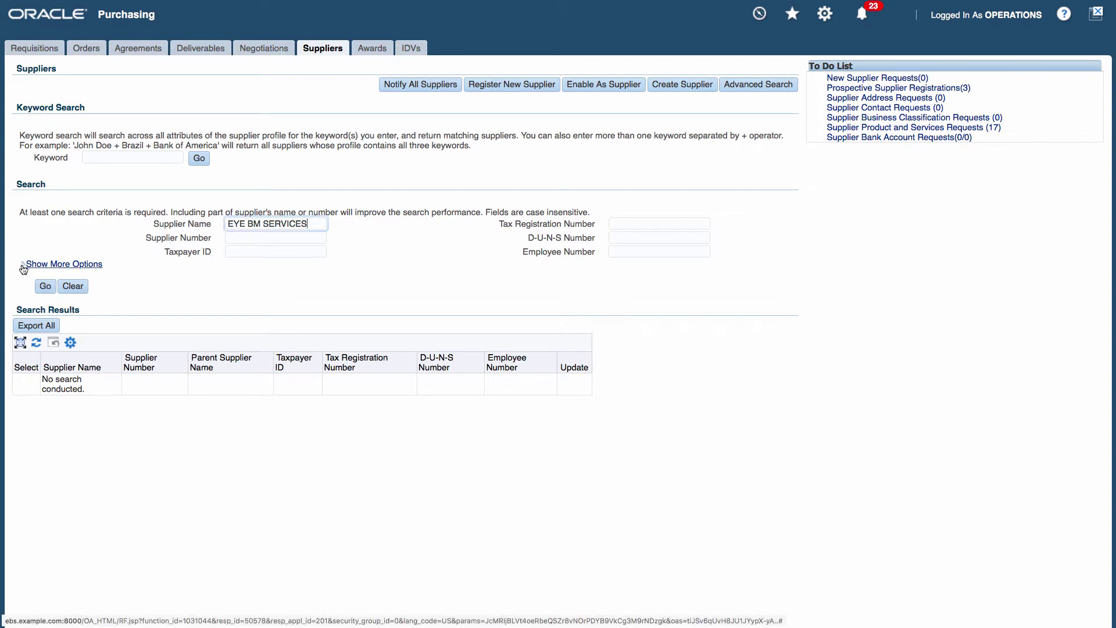
click(58, 265)
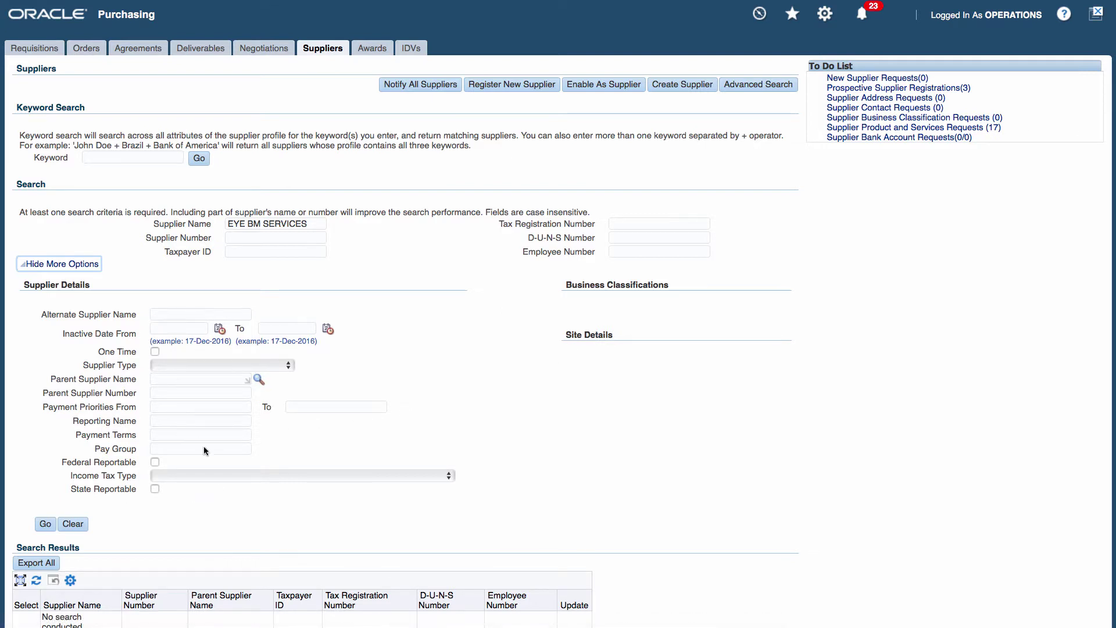
click(45, 524)
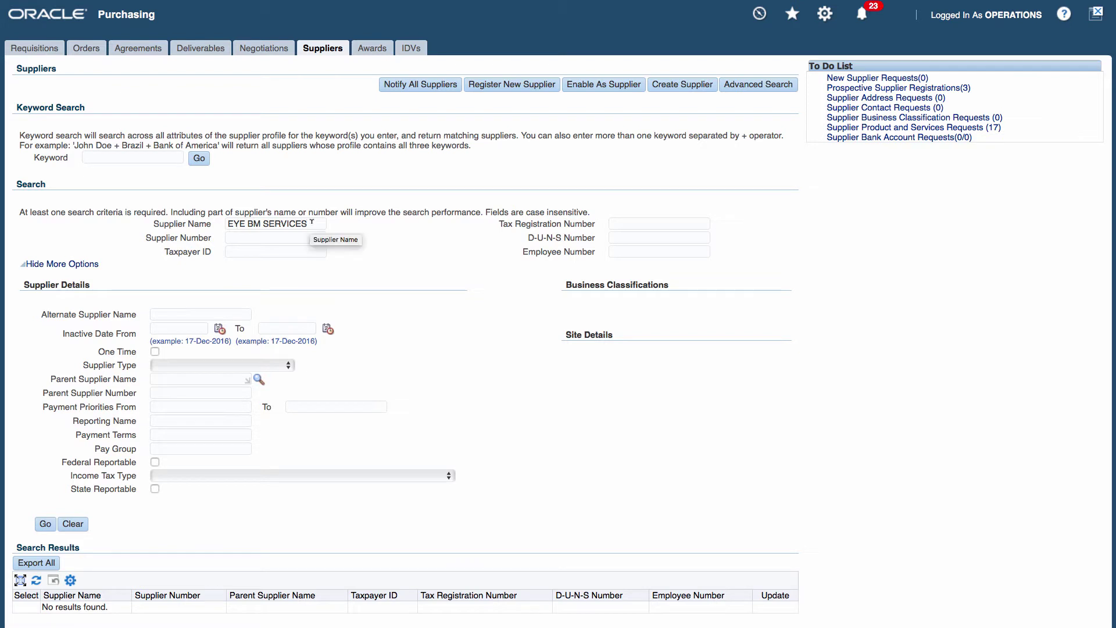
Start a new Standard supplier with Organization Name EYE BM SERVICES.
click(678, 86)
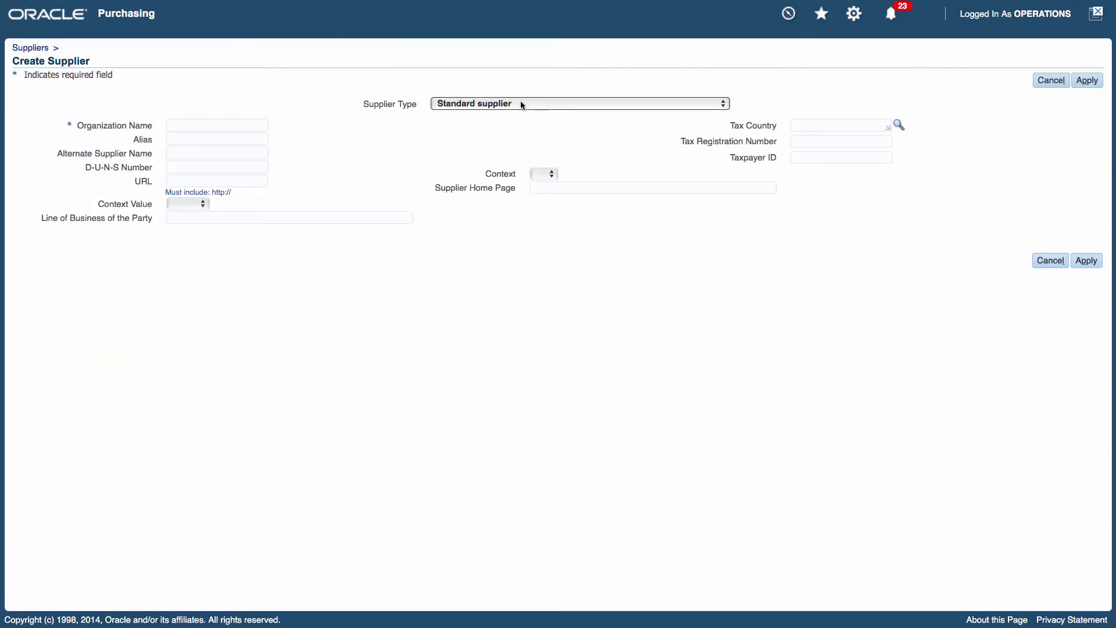
click(514, 105)
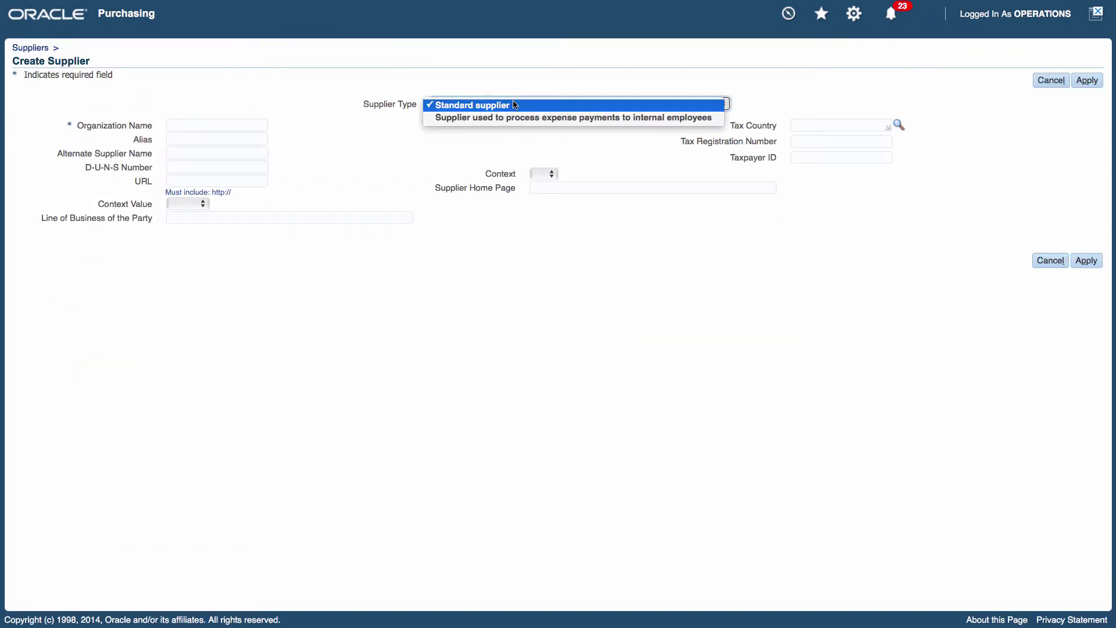
click(479, 105)
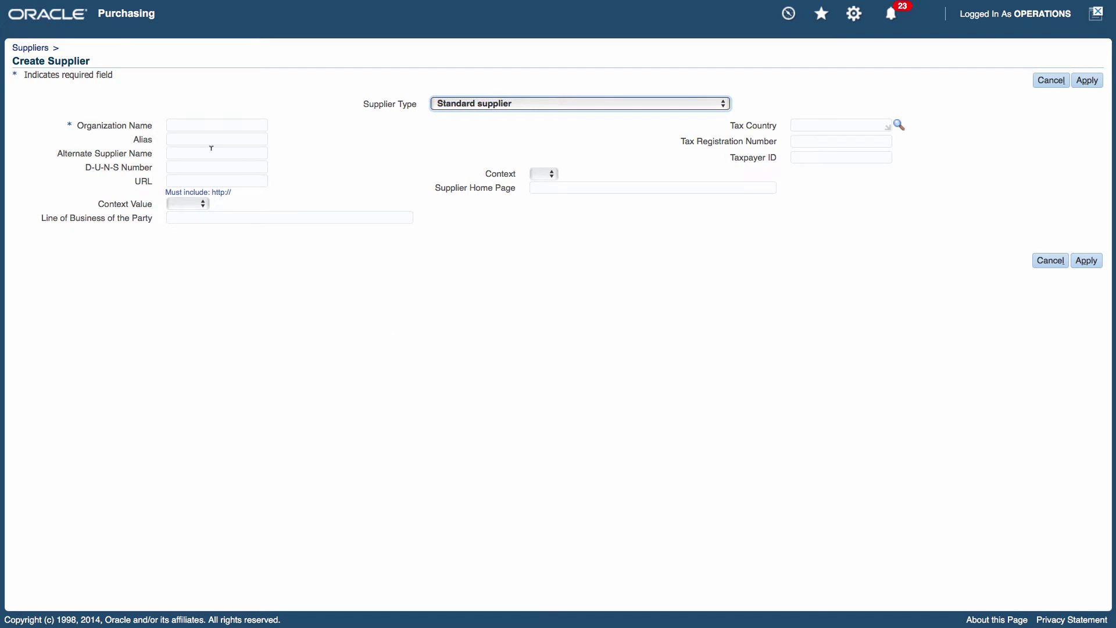
click(175, 122)
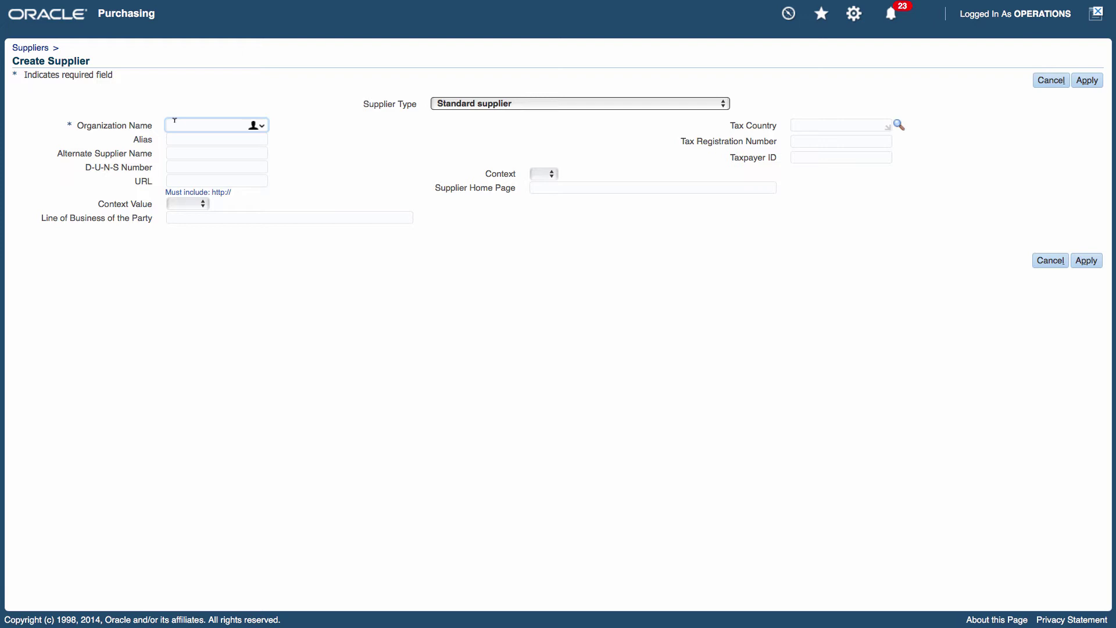
text(EYE BM SERVICES)
click(353, 462)
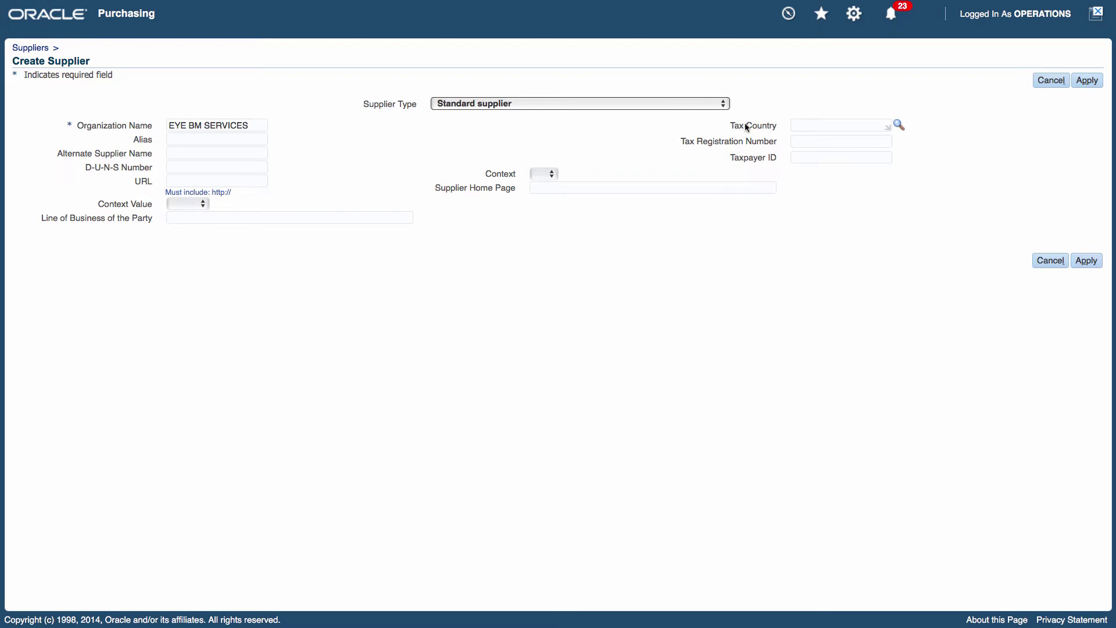
click(1085, 82)
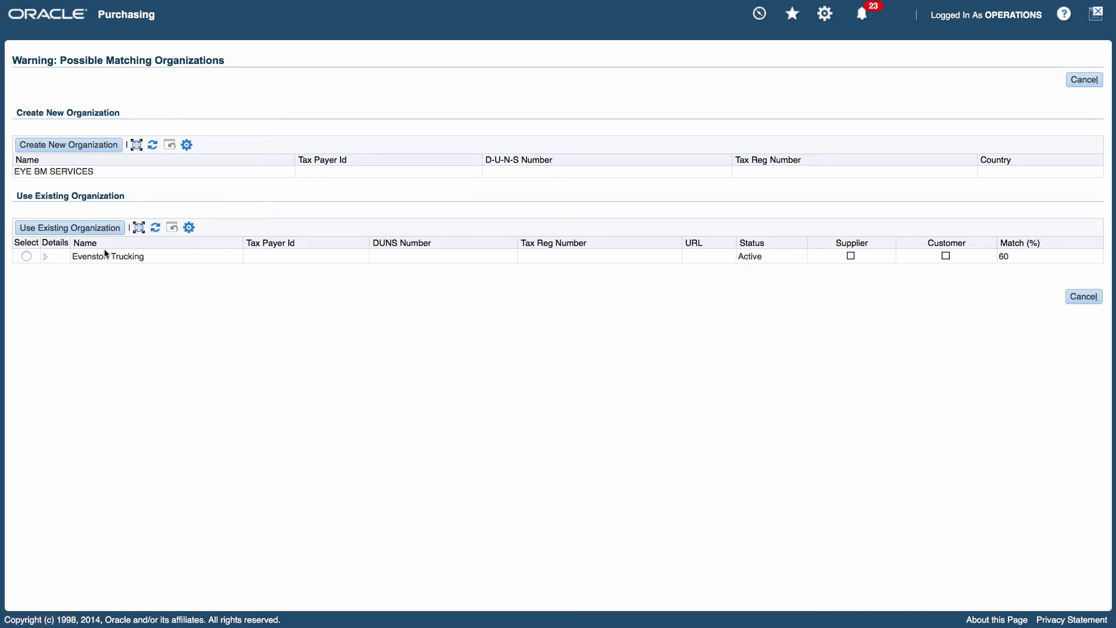
Choose Create New Organization on the warning page to create EYE BM SERVICES.
click(78, 146)
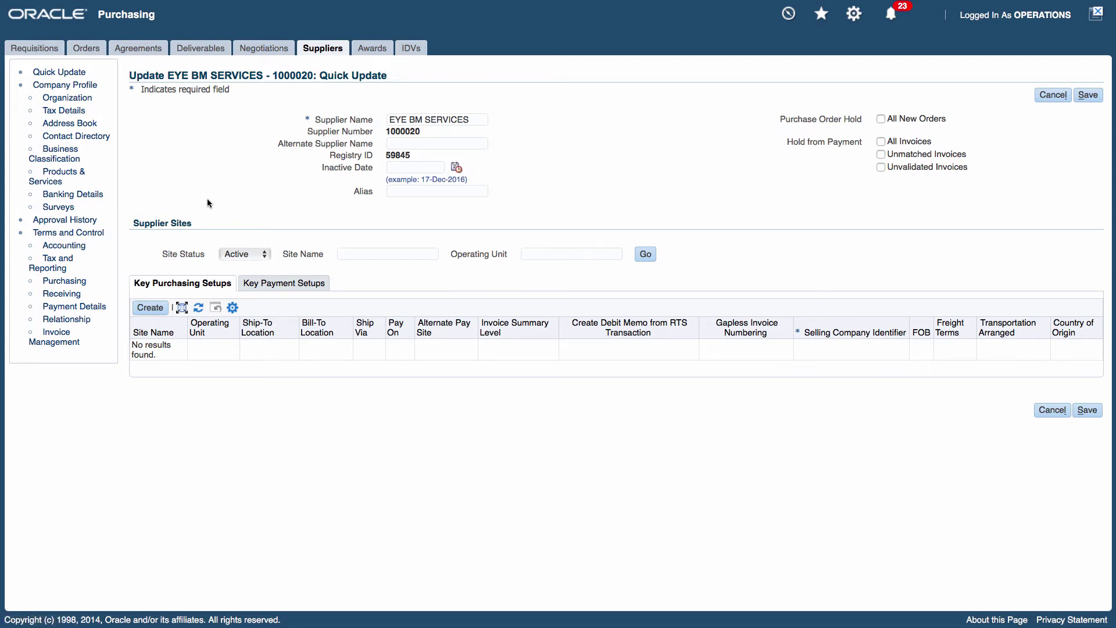
On the supplier's Organization page, set Type to Manufacturing by entering 'Manufa'.
click(64, 103)
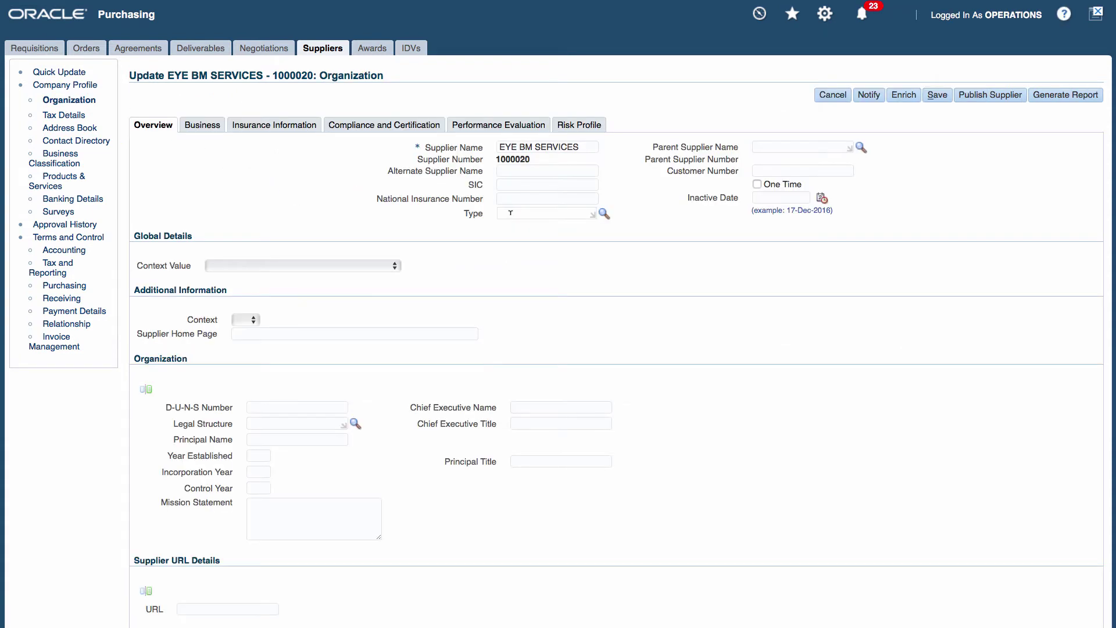
click(510, 213)
text(Manufa)
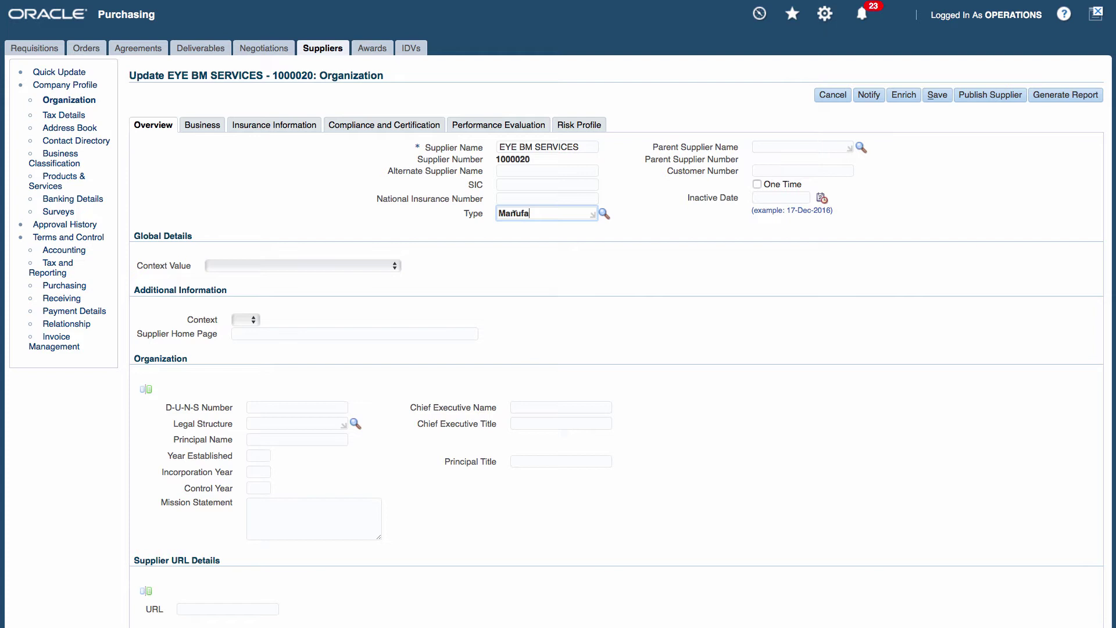
key(Tab)
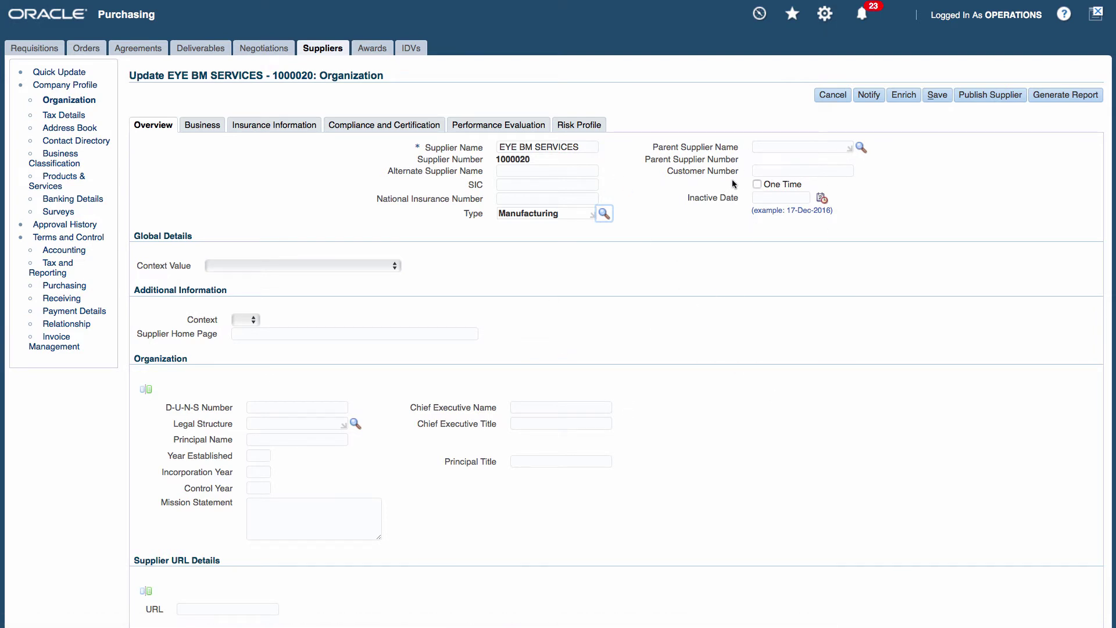
scroll(650, 329, down, 5)
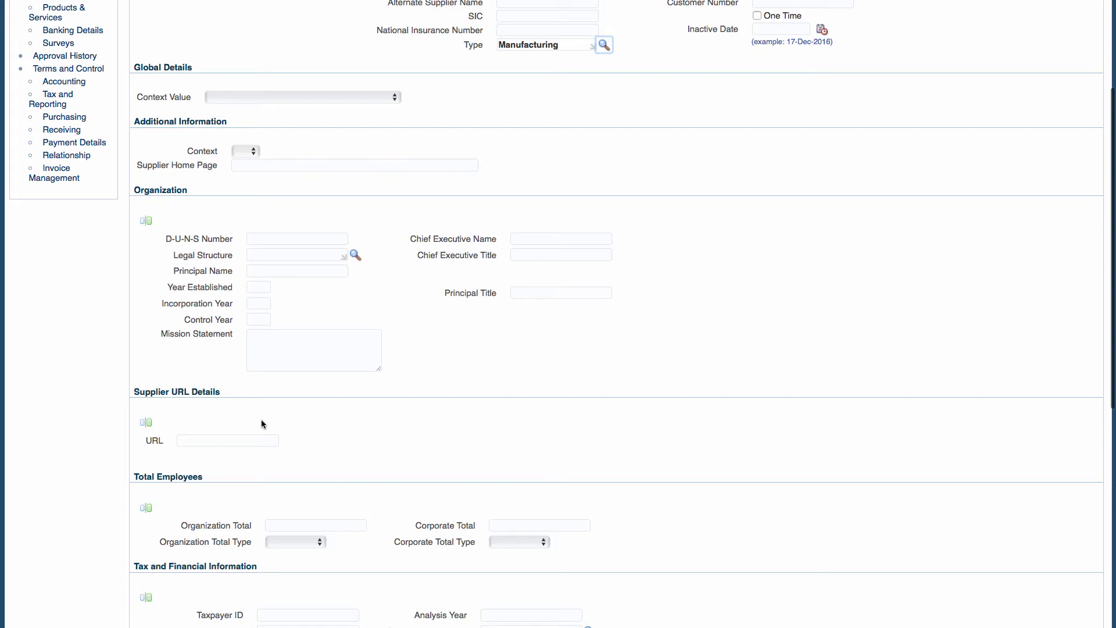
scroll(260, 420, down, 3)
scroll(261, 424, down, 4)
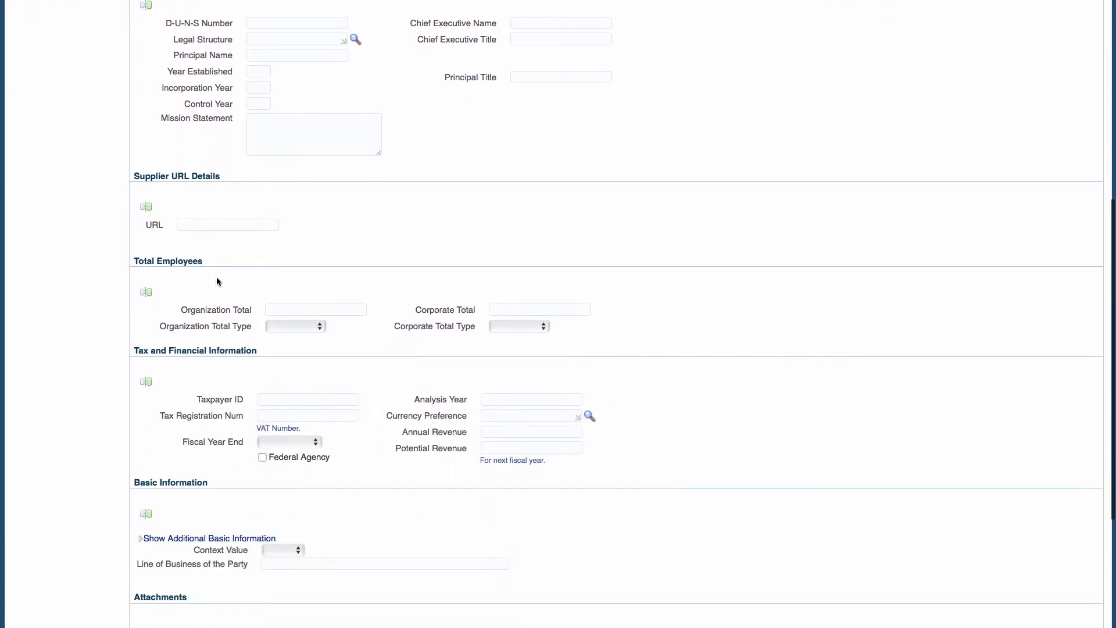
scroll(392, 457, down, 7)
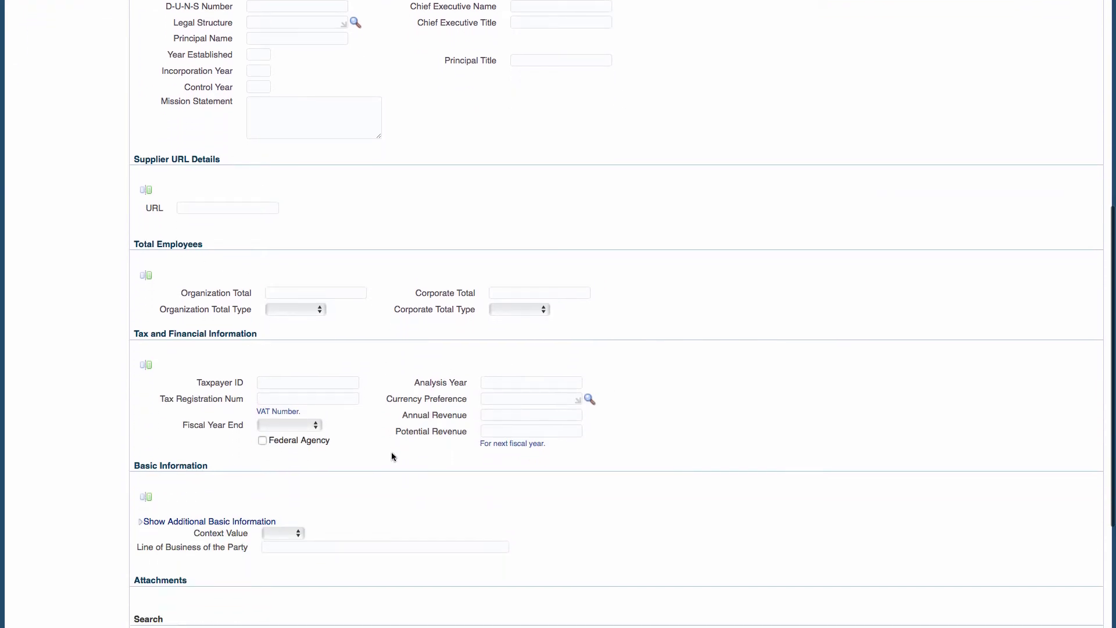
scroll(392, 456, up, 19)
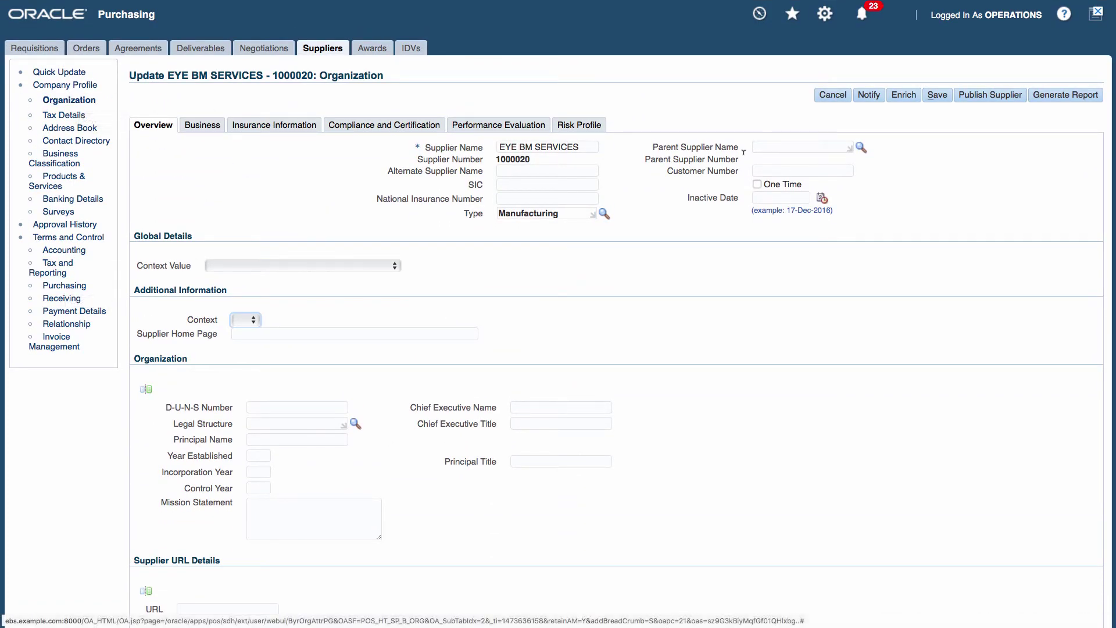
Save the organization details, then save Purchasing with Create Debit Memo from RTS Transaction enabled.
click(937, 95)
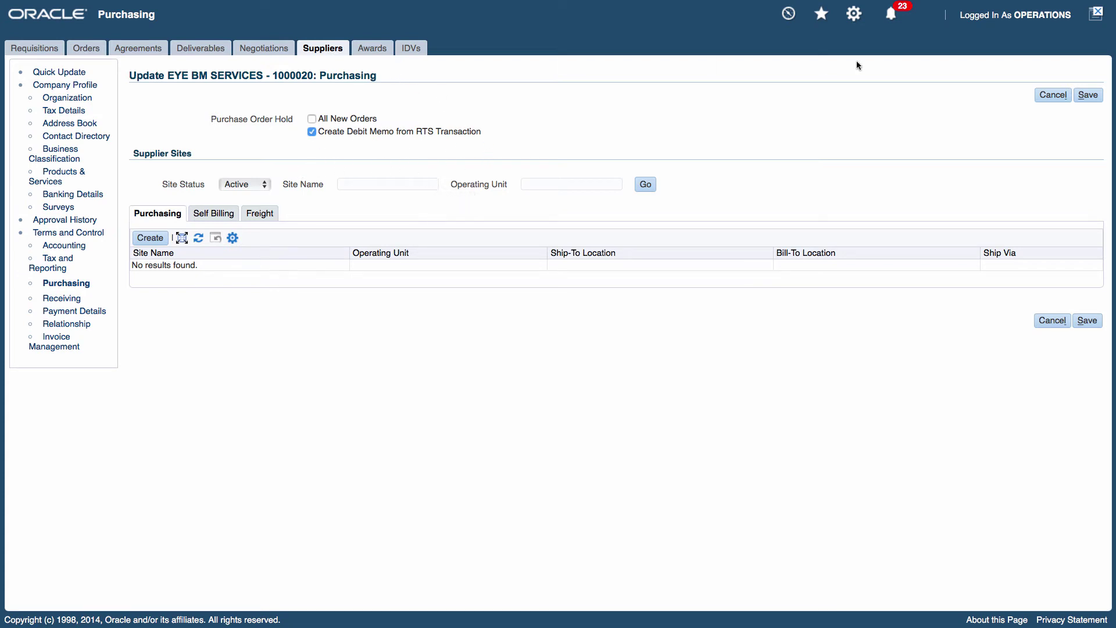
click(1088, 95)
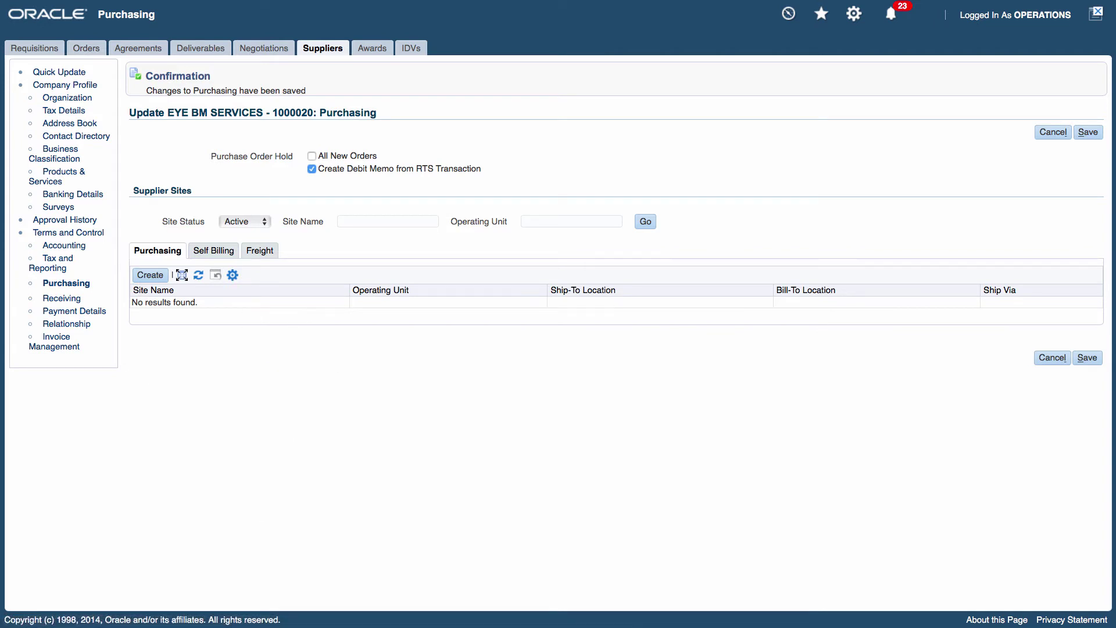
Look over the Receiving exception and match approval options, then move to Payment Details.
click(61, 299)
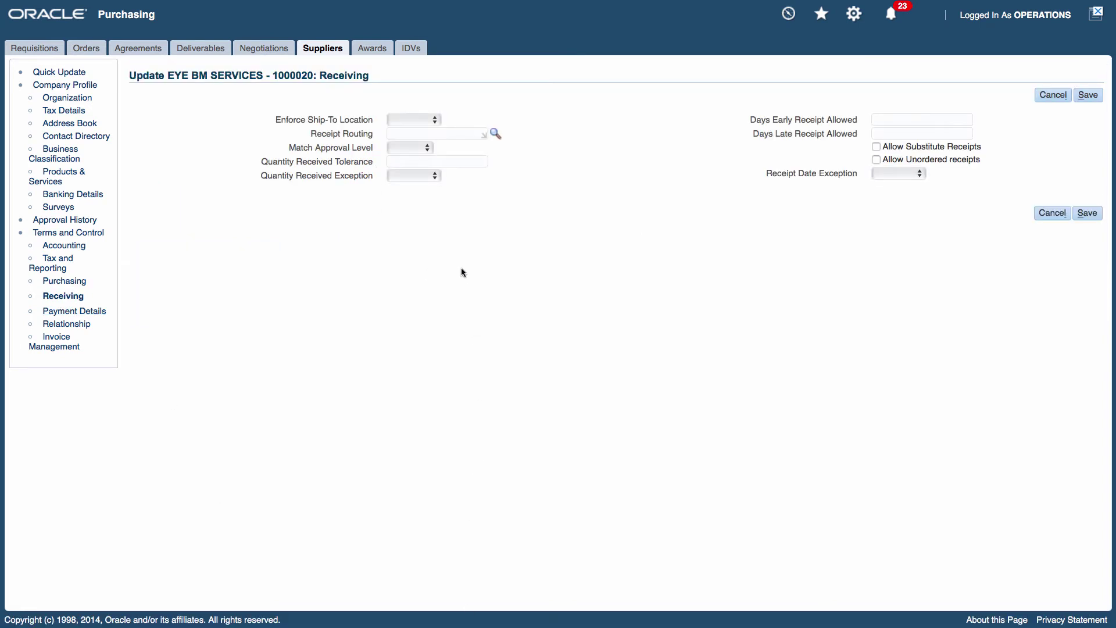
click(434, 175)
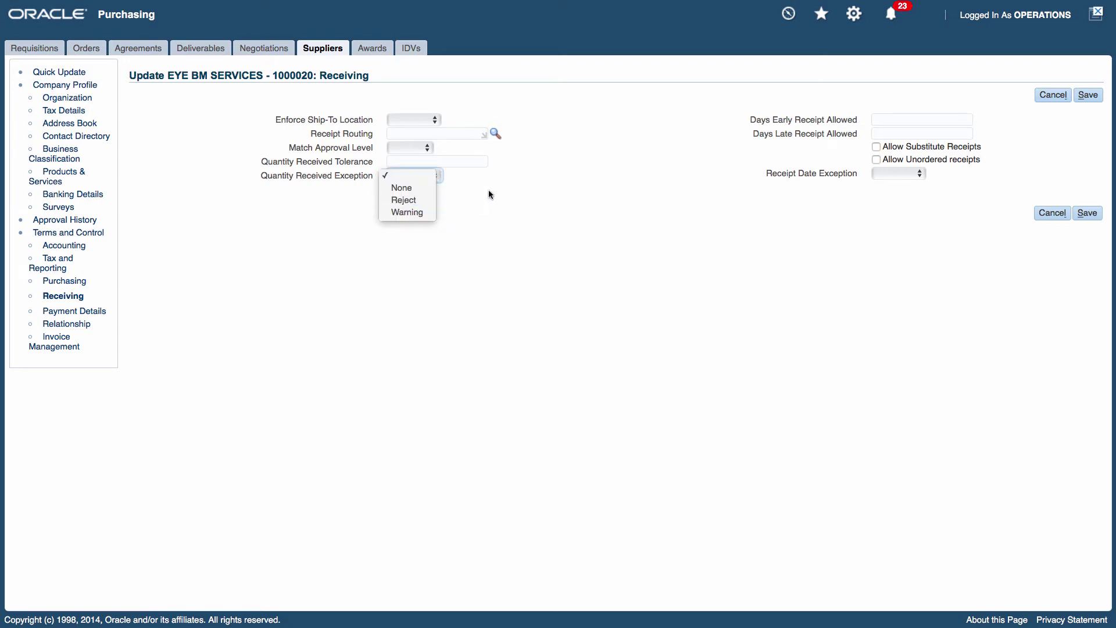
click(493, 184)
click(427, 147)
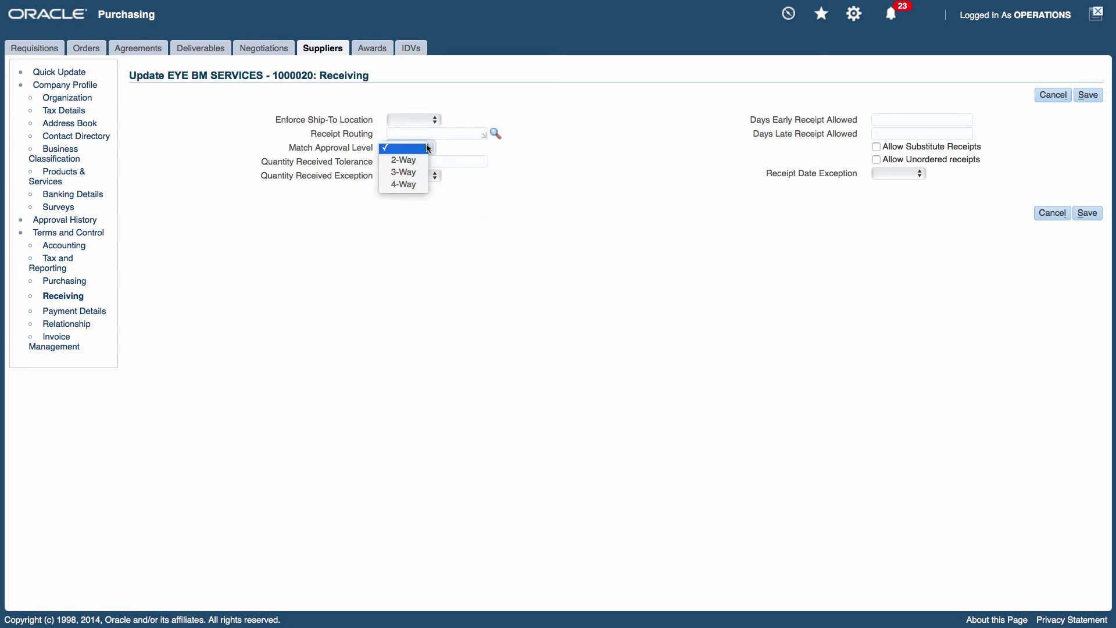
click(504, 195)
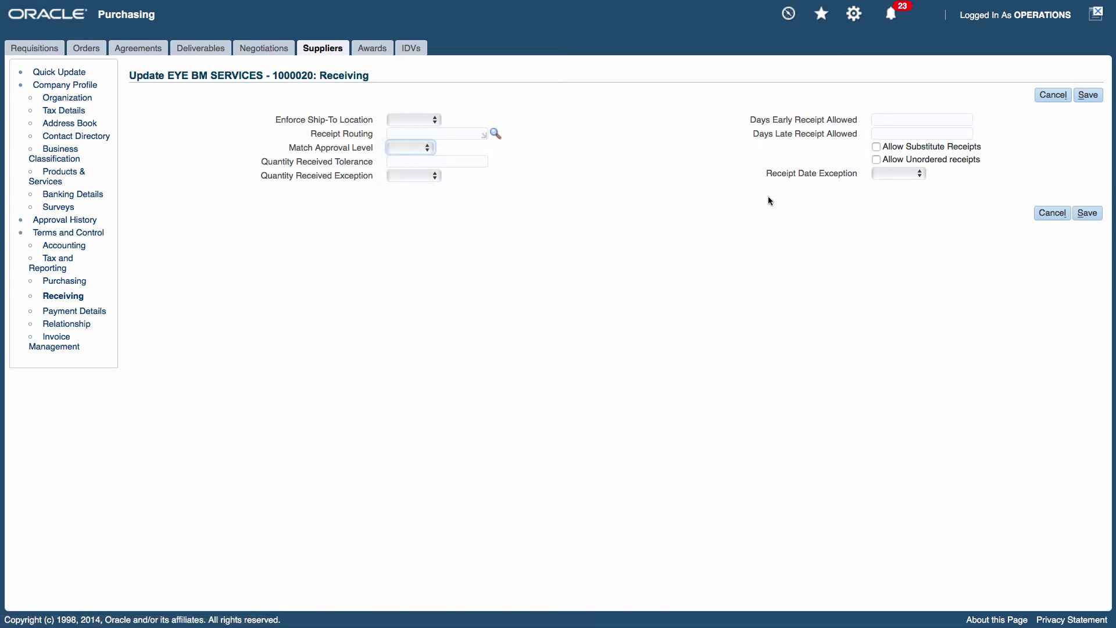
click(65, 317)
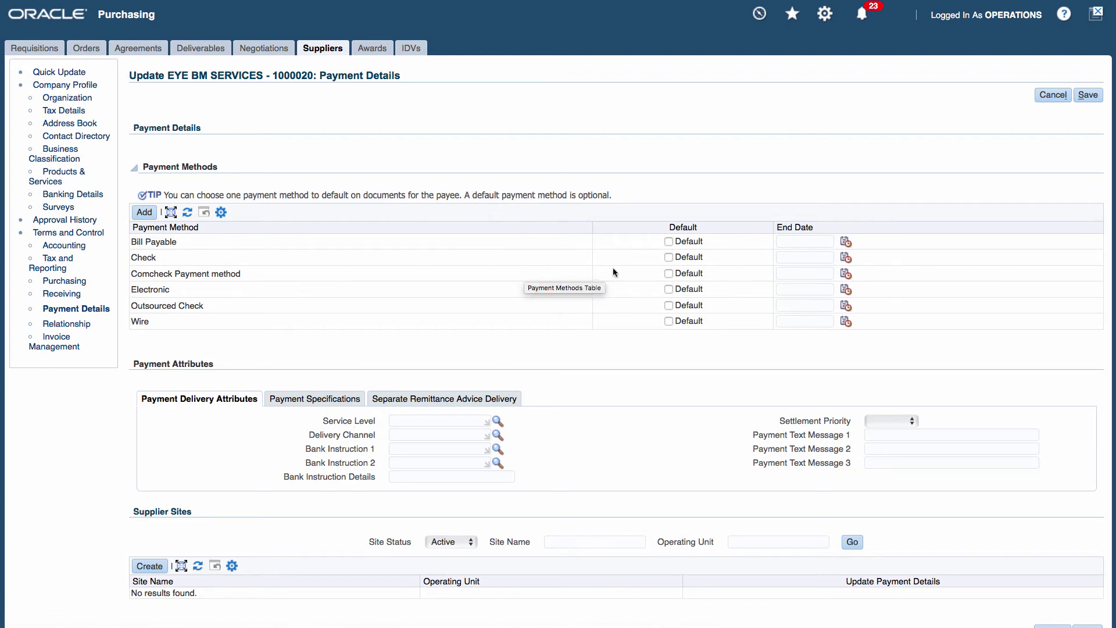
Mark Check as the Default payment method and save.
click(669, 257)
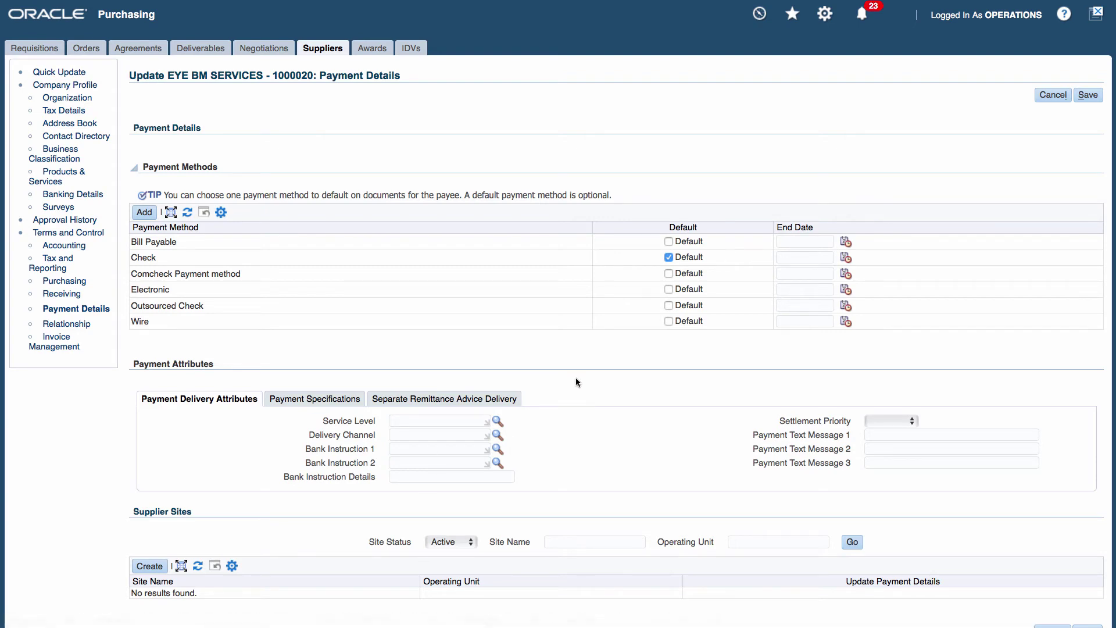
click(1094, 97)
scroll(440, 484, down, 3)
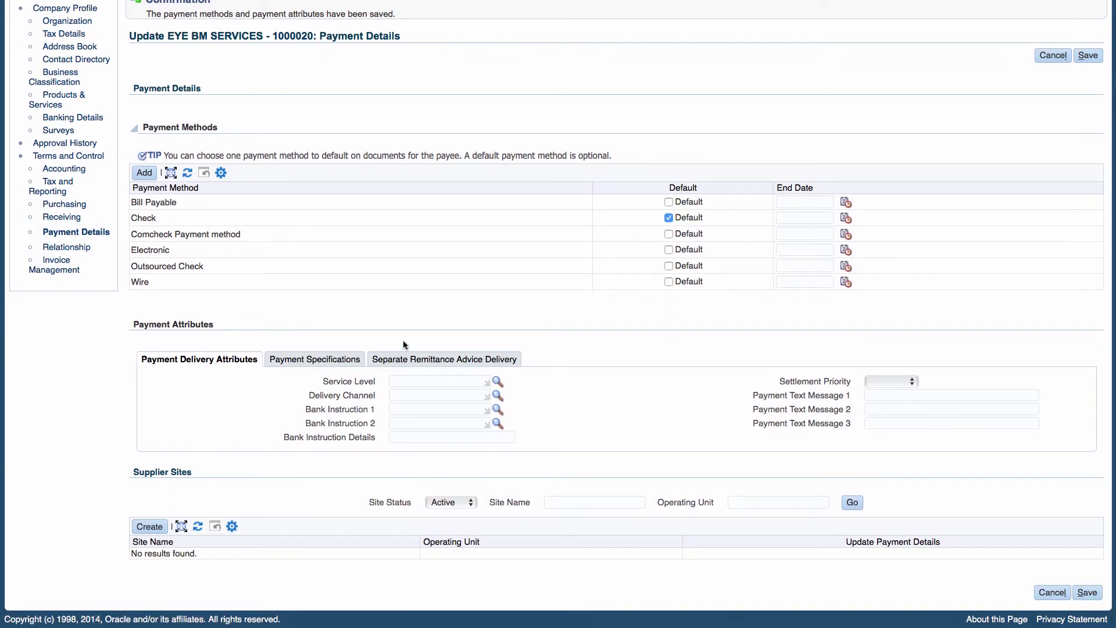
scroll(405, 345, up, 3)
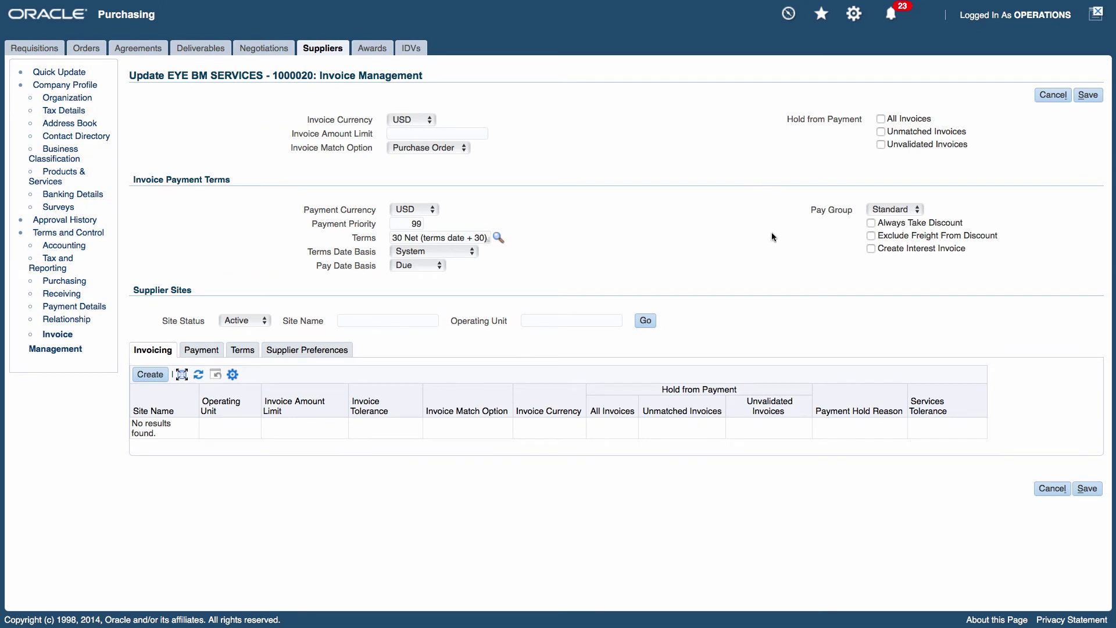
Search the Pay Group lookup for codes matching ALP%.
click(917, 209)
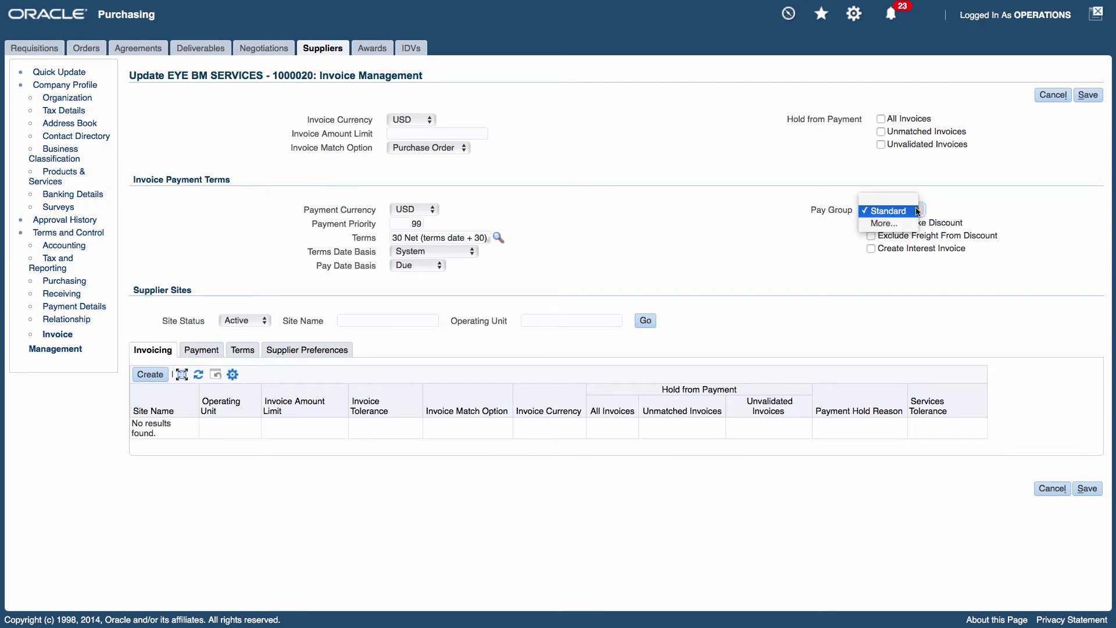
key(Escape)
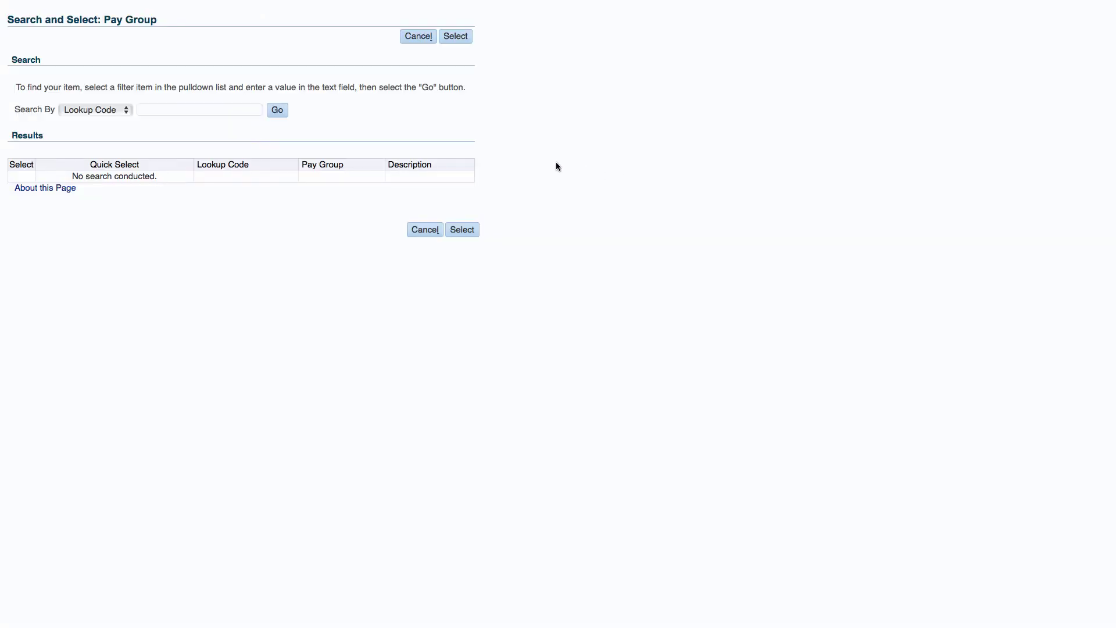
click(224, 108)
text(ALP)
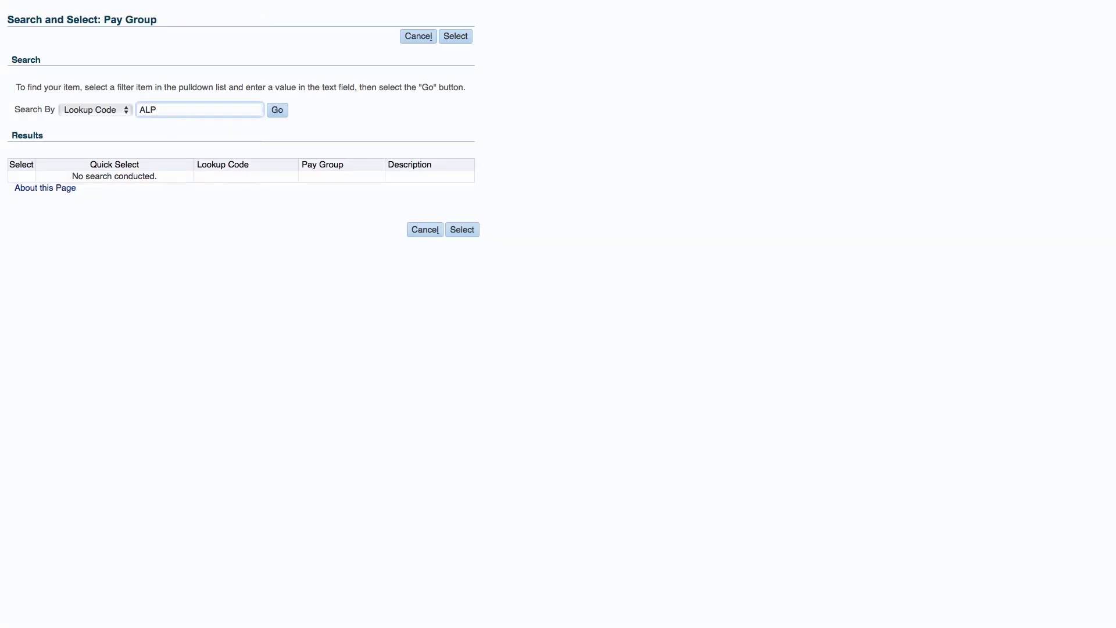
text(%)
click(277, 111)
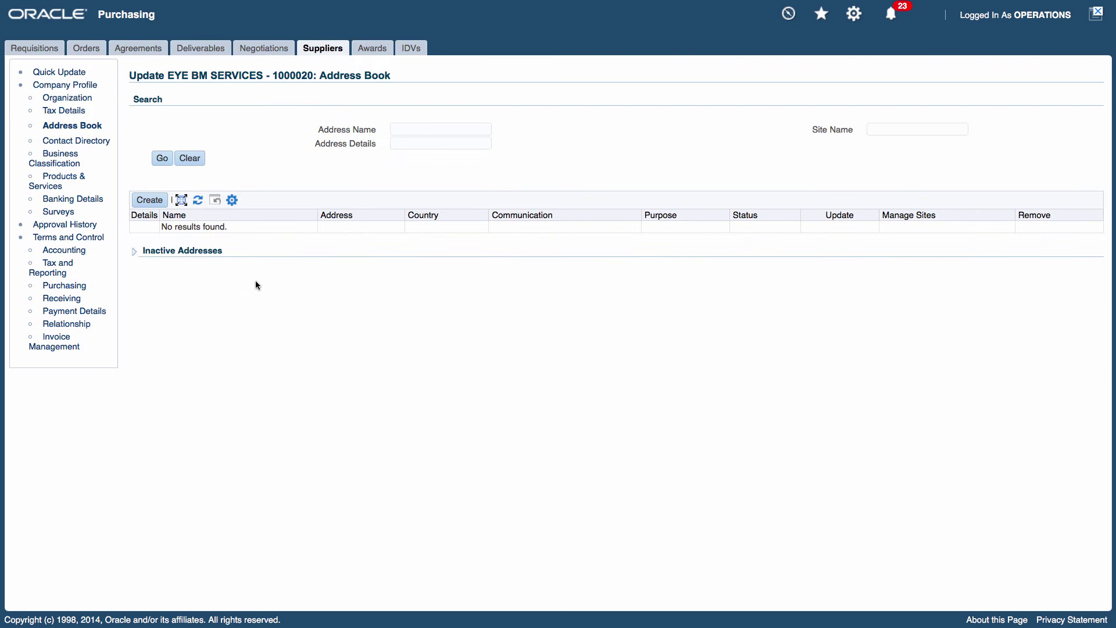
Create a new address at 123 Alpha Lane, Boston, Suffolk County, MA 02134.
click(150, 200)
click(169, 207)
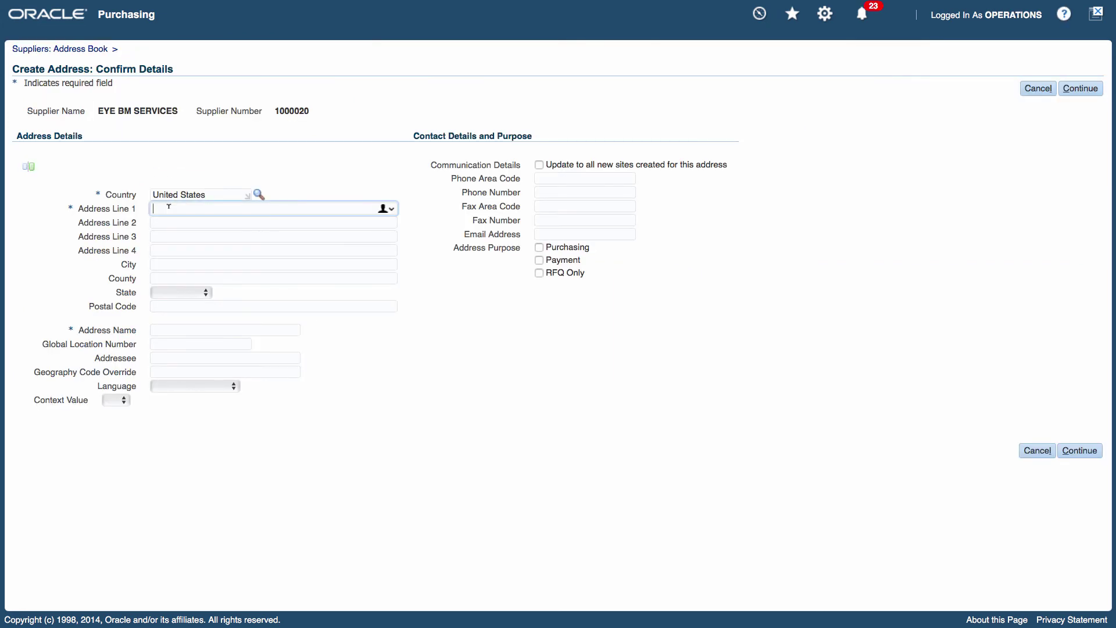
text(123 Alpha Lane)
click(168, 263)
text(Boston)
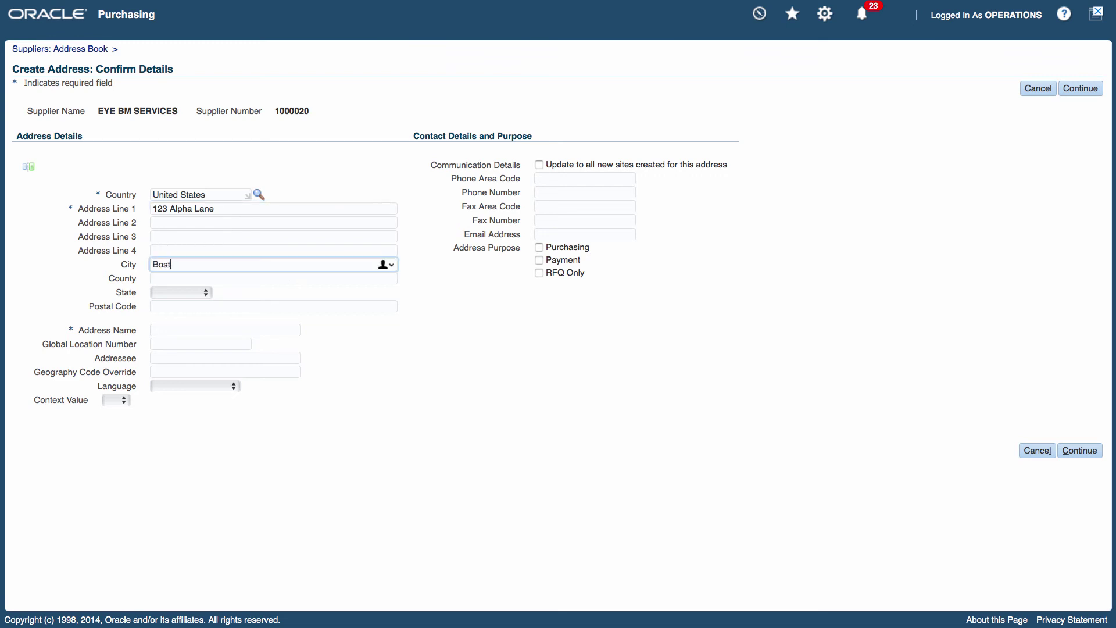
click(164, 277)
text(S)
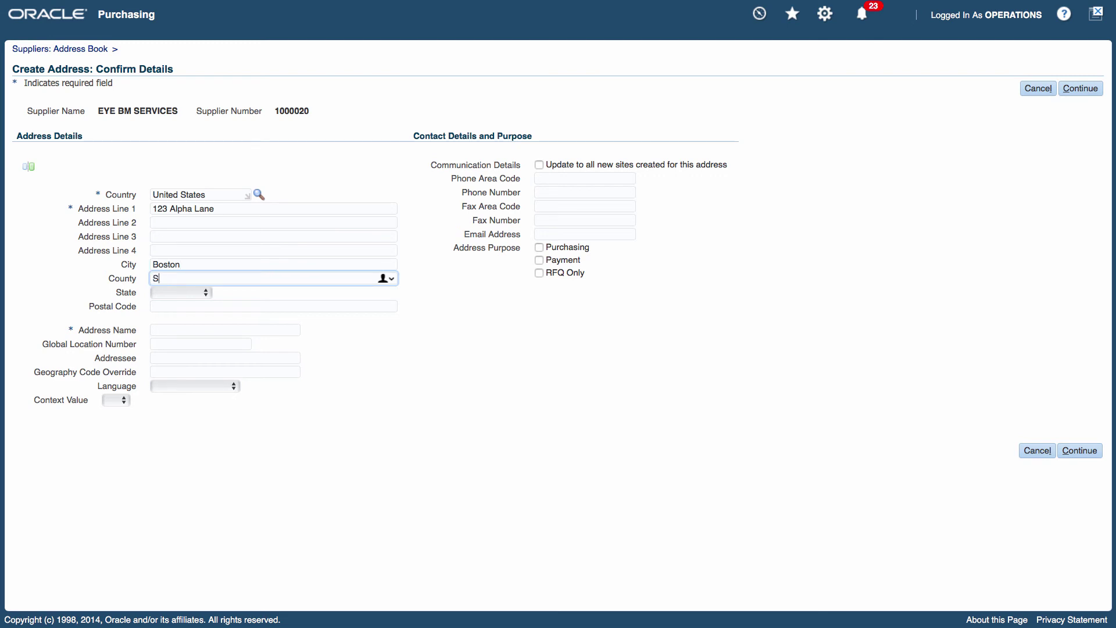
text(uffolk)
click(207, 292)
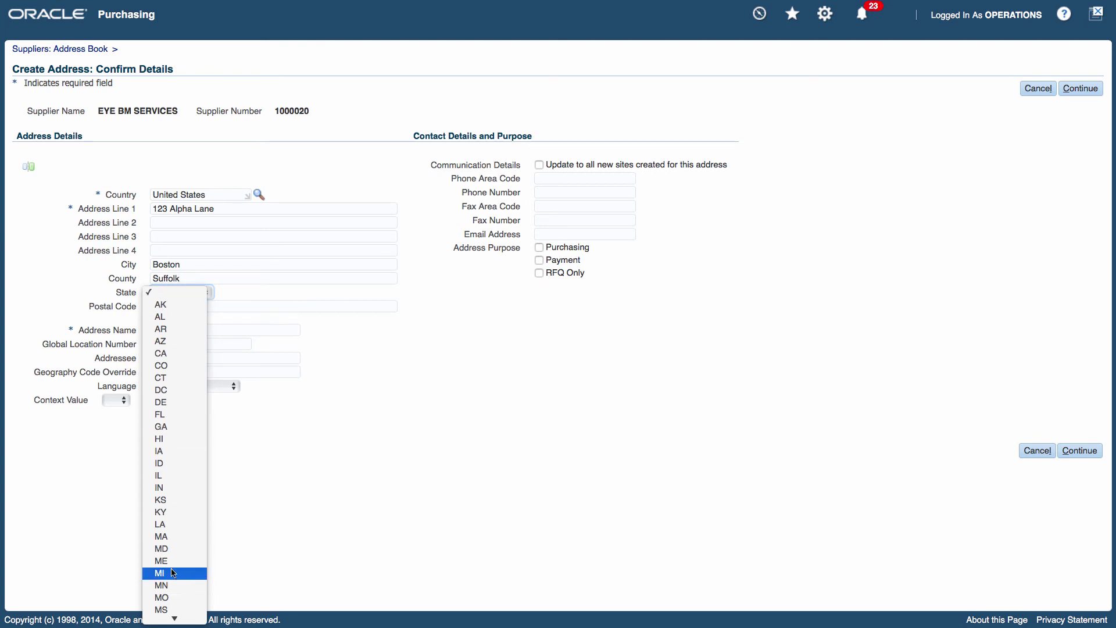
click(166, 539)
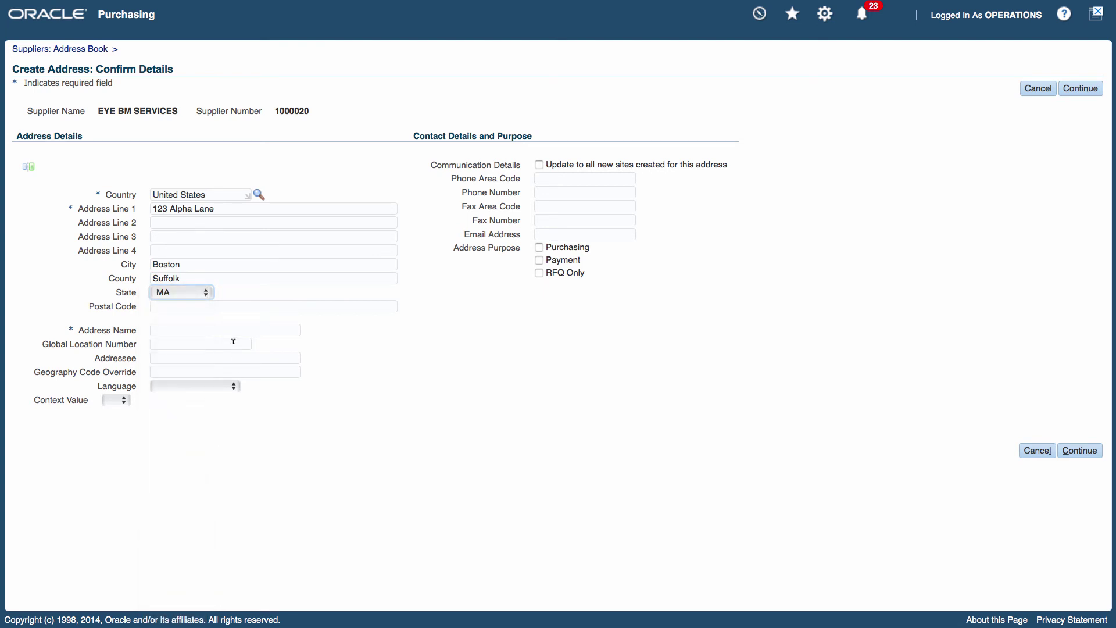
click(176, 302)
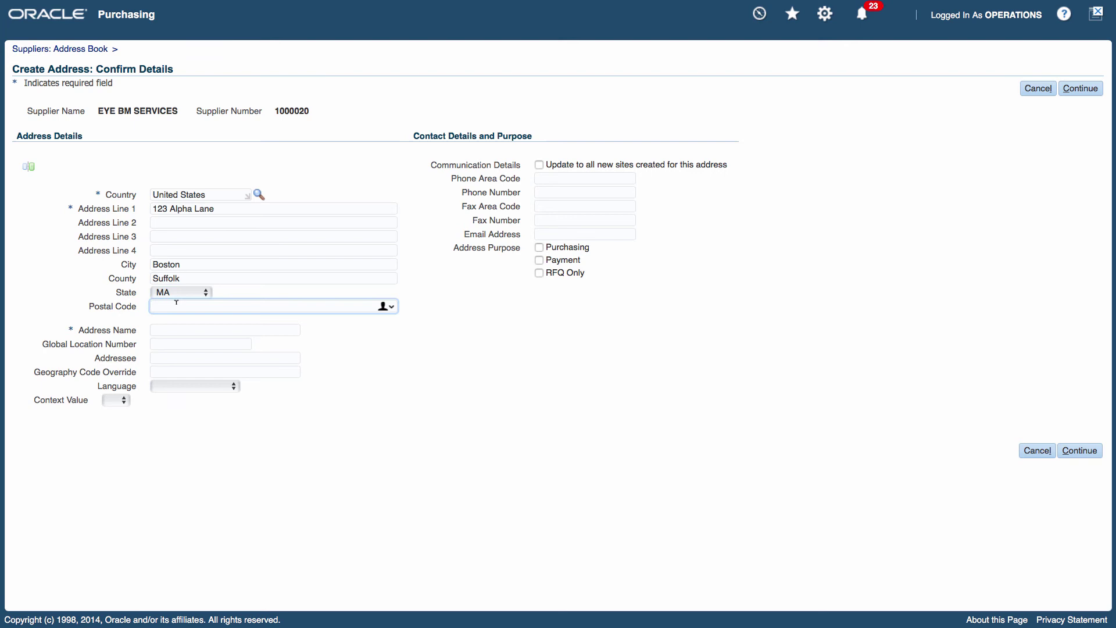
text(02134)
Name the address EYE-PAY and mark it for Payment purposes.
click(170, 327)
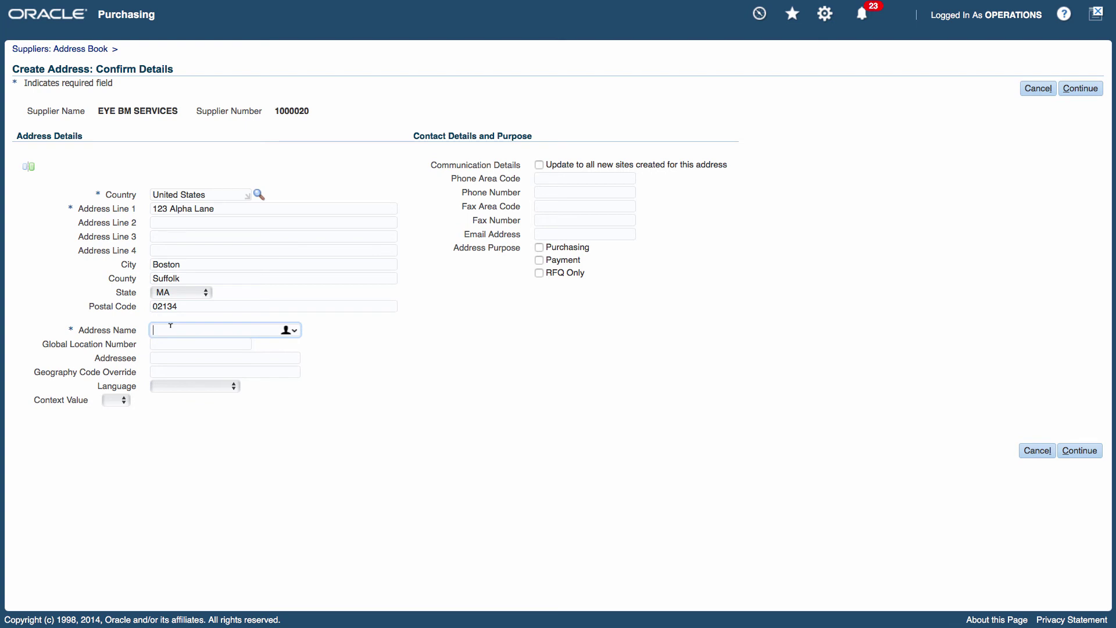
text(EYE-PAY)
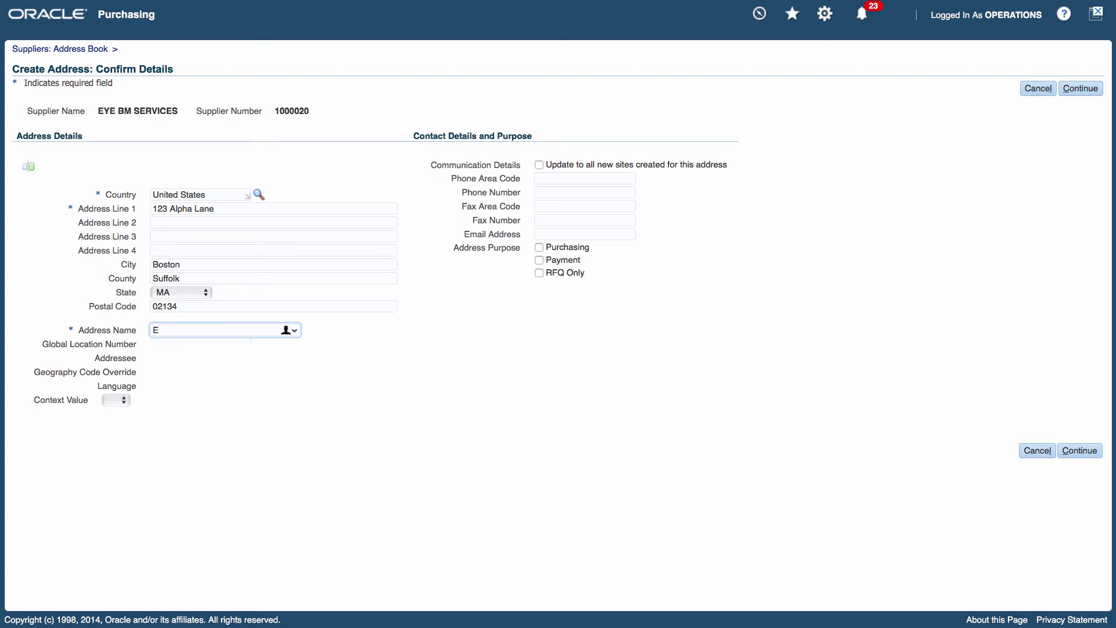
click(459, 299)
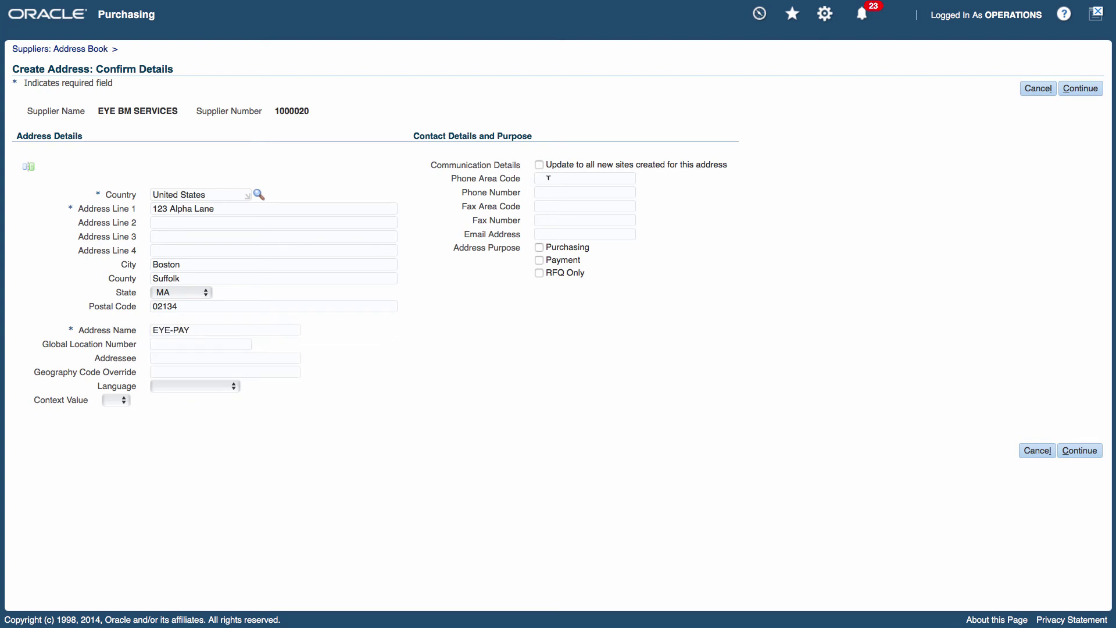
click(540, 261)
Select the EYE-PAY / Vision Operations row and apply it, adding EYE-PAY as a current payment address.
click(1078, 453)
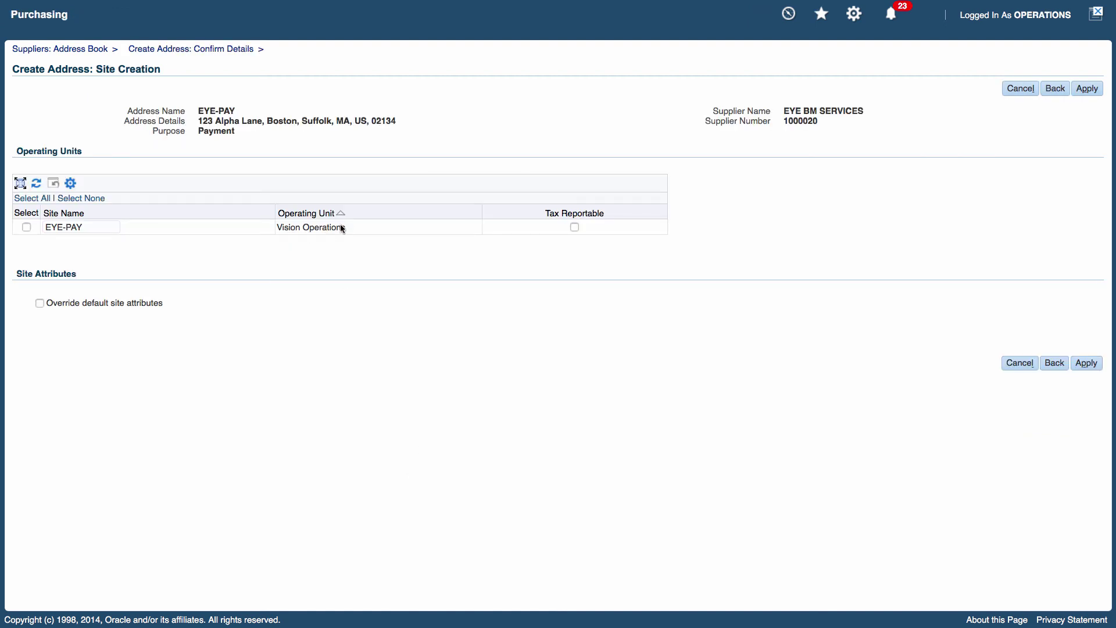
click(26, 227)
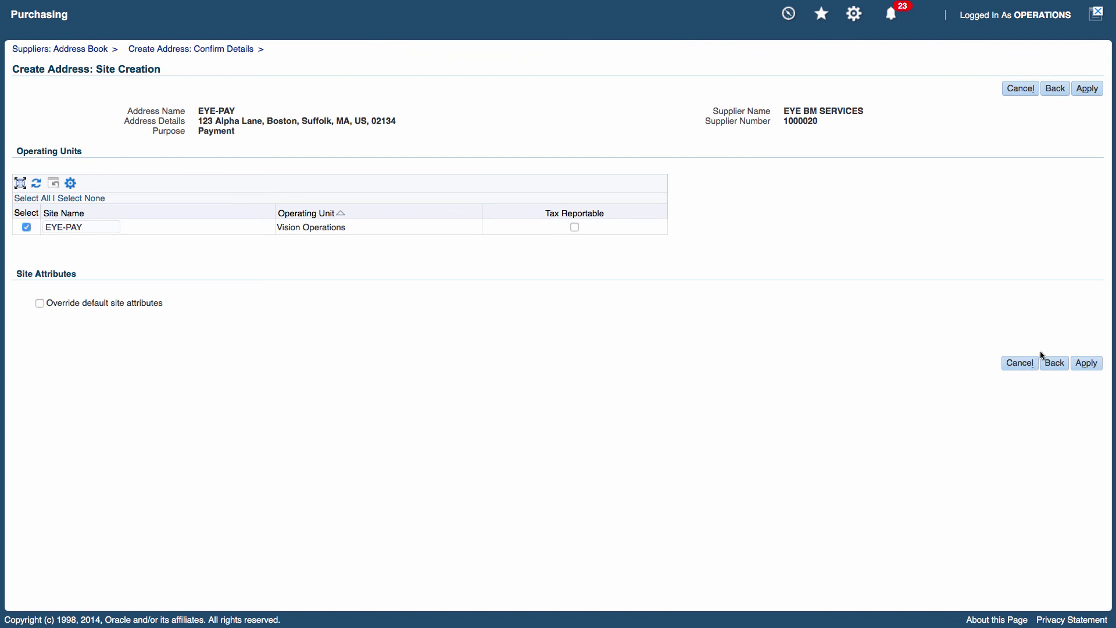
click(1089, 364)
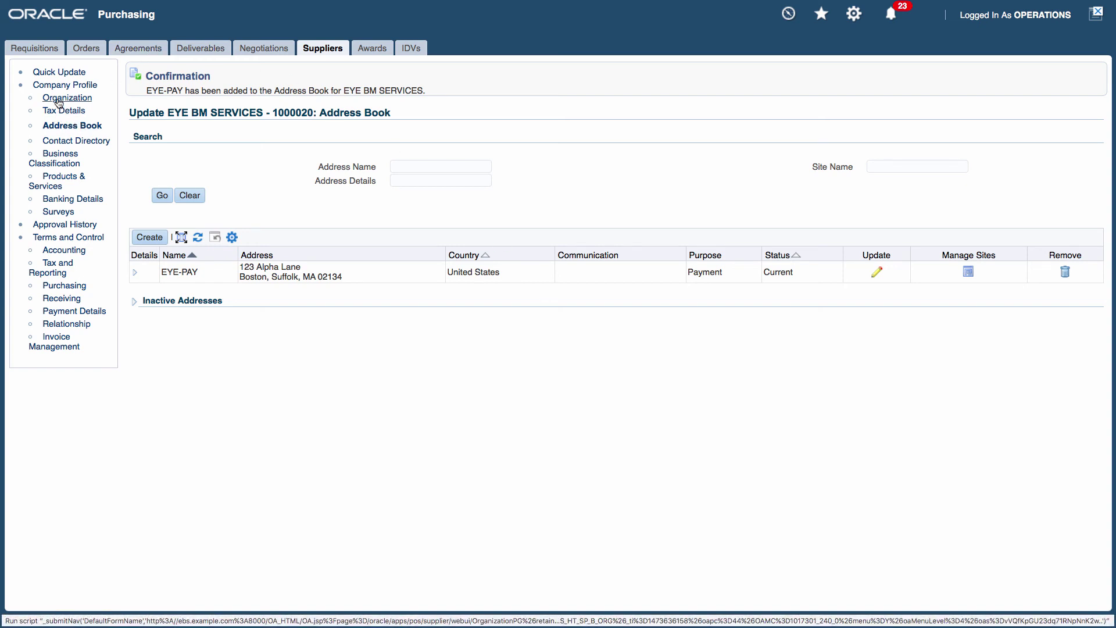
Expand the EYE-PAY address details to show its site under Vision Operations for Payment.
click(134, 273)
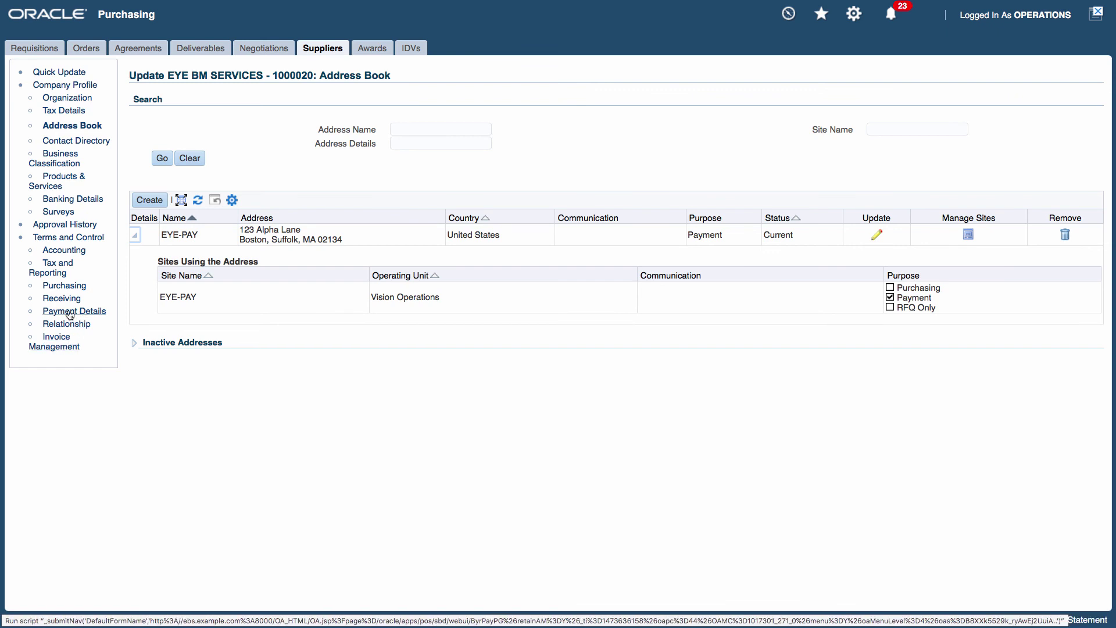
Check that EYE-PAY's payment details default to Check, then cancel without changes.
click(70, 315)
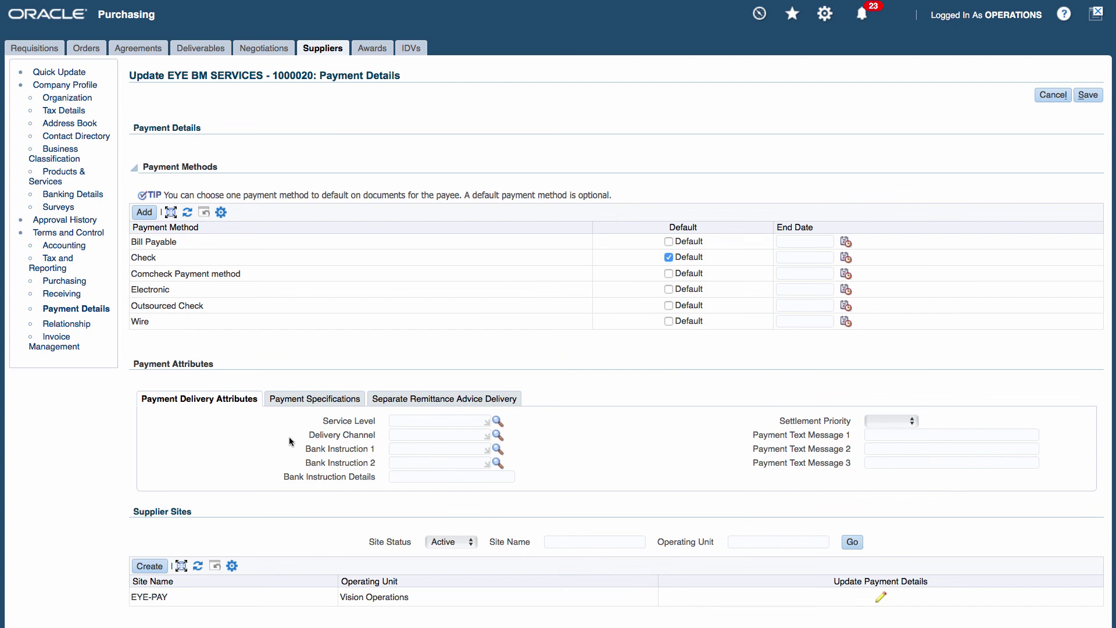
scroll(290, 442, down, 2)
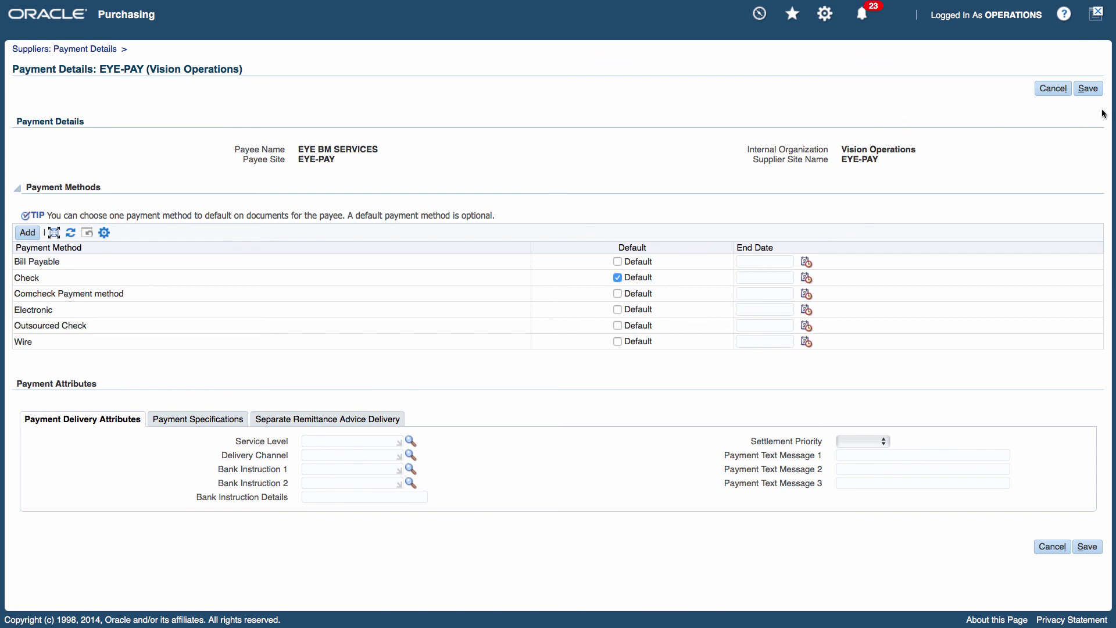
click(1049, 90)
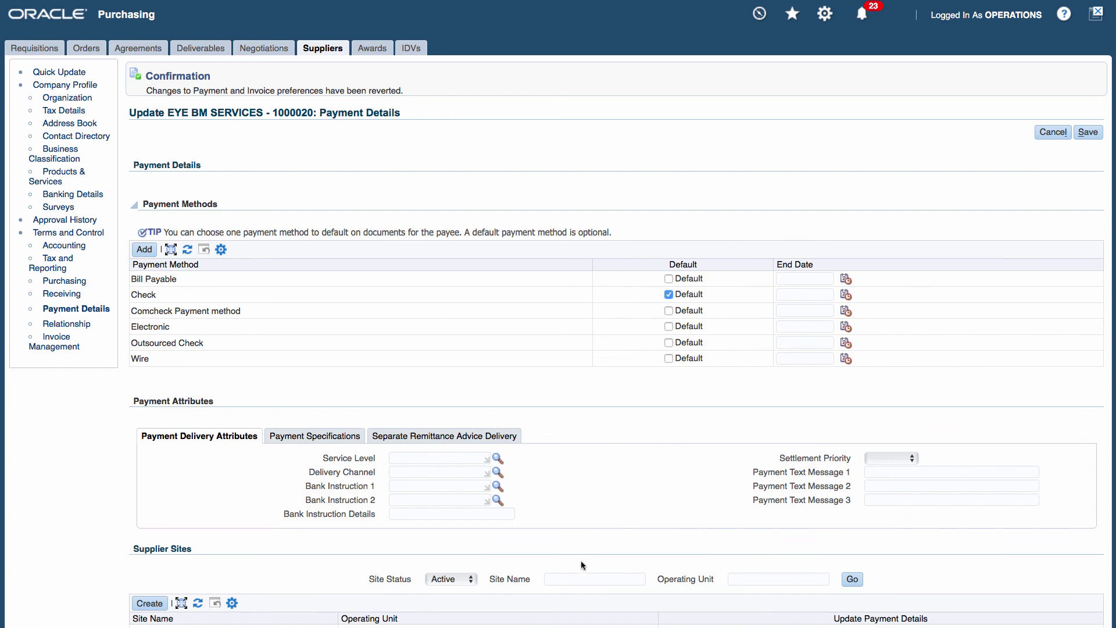
scroll(580, 561, down, 2)
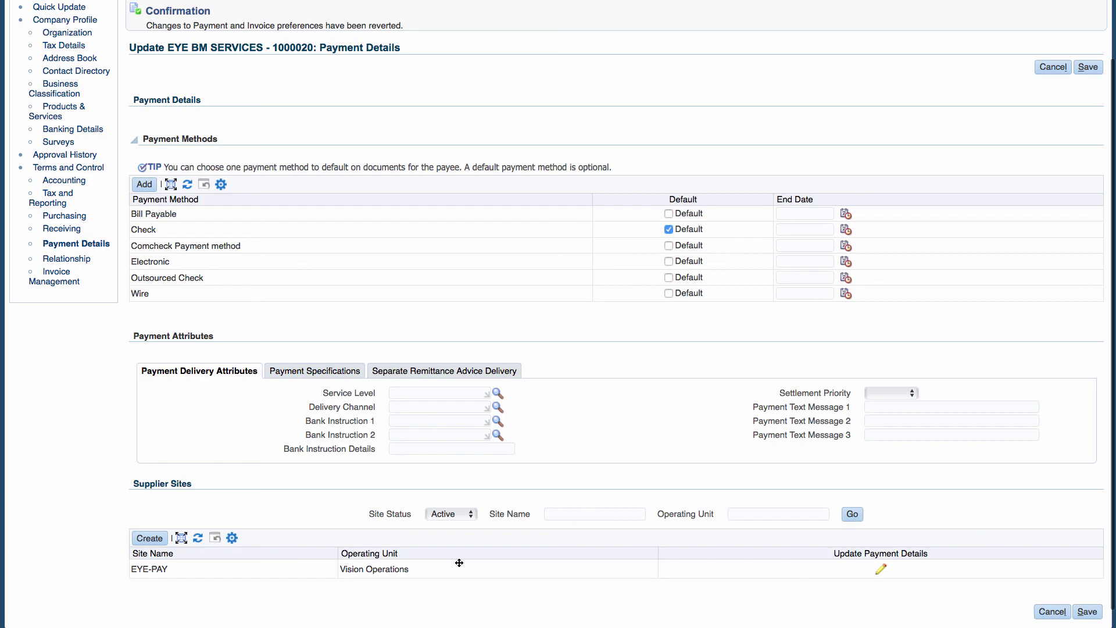
scroll(372, 448, up, 2)
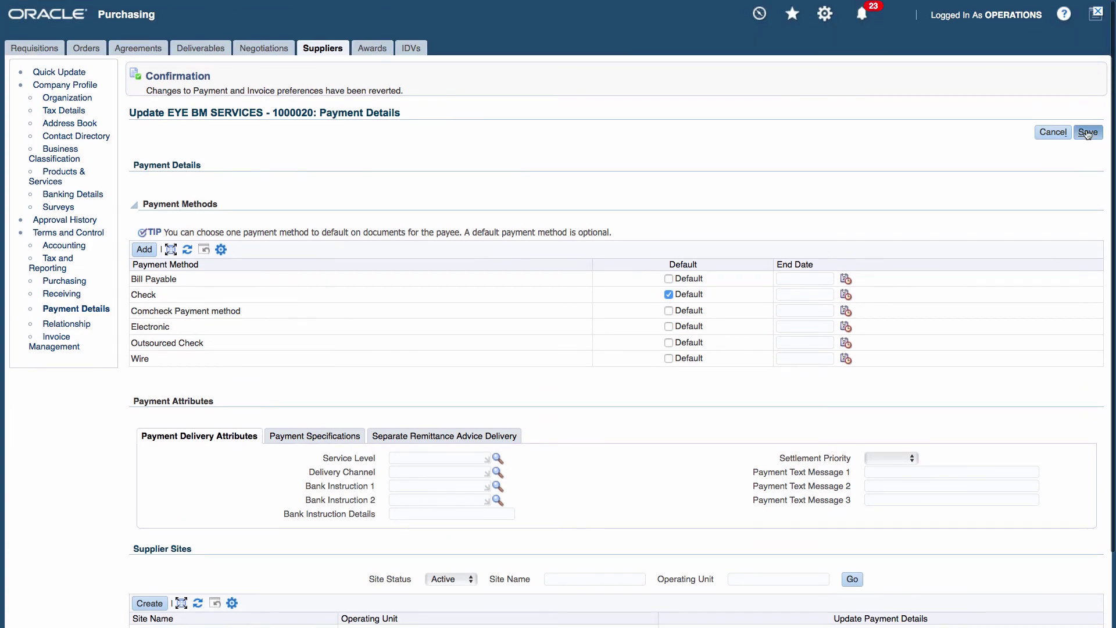